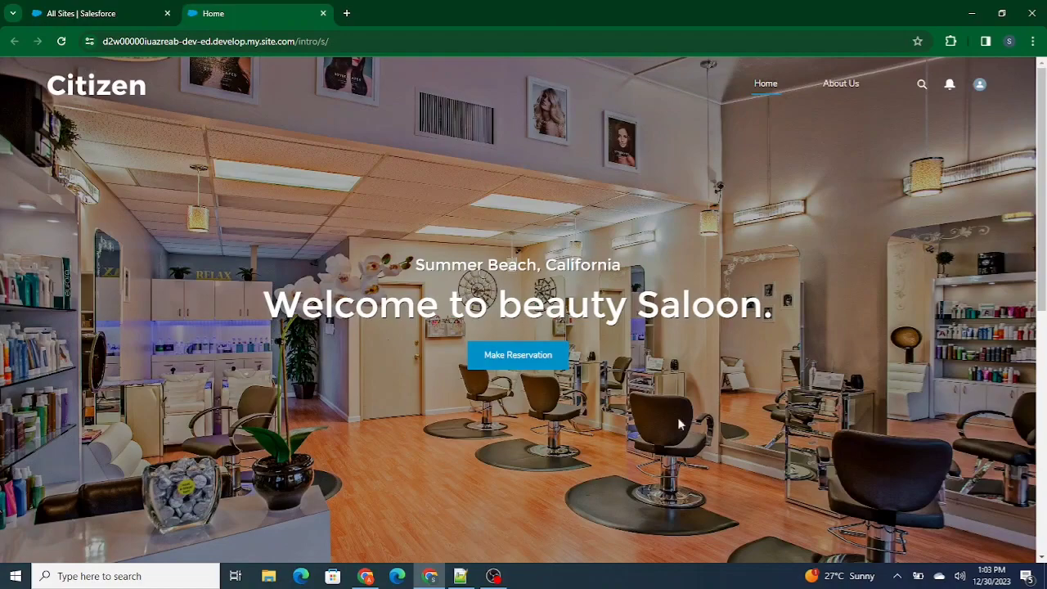
# Look over the salon website's home page and return to the All Sites setup page.
pyautogui.scroll(-6, 696, 458)
pyautogui.scroll(3, 415, 329)
pyautogui.scroll(3, 416, 330)
pyautogui.click(68, 9)
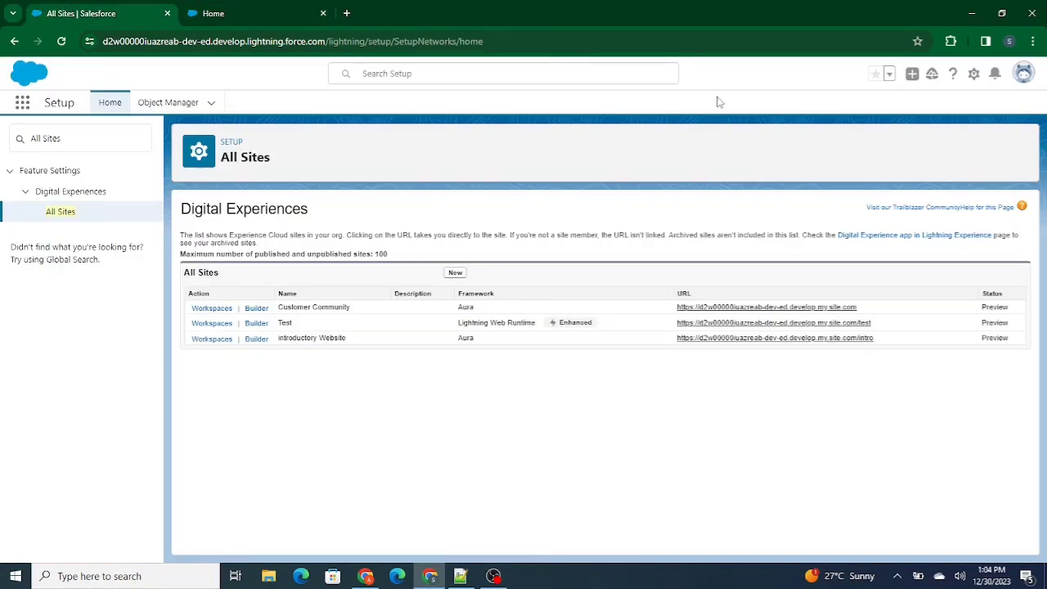
# Open Service Setup and start the Chat with Customers flow from the full list of recommended setups.
pyautogui.click(974, 73)
pyautogui.click(929, 144)
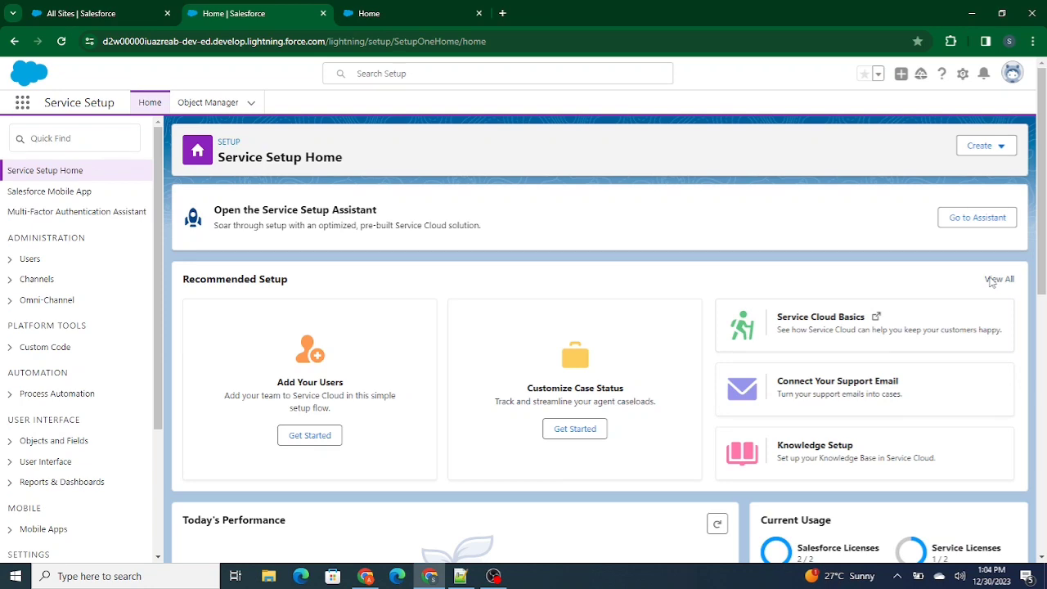
pyautogui.click(990, 280)
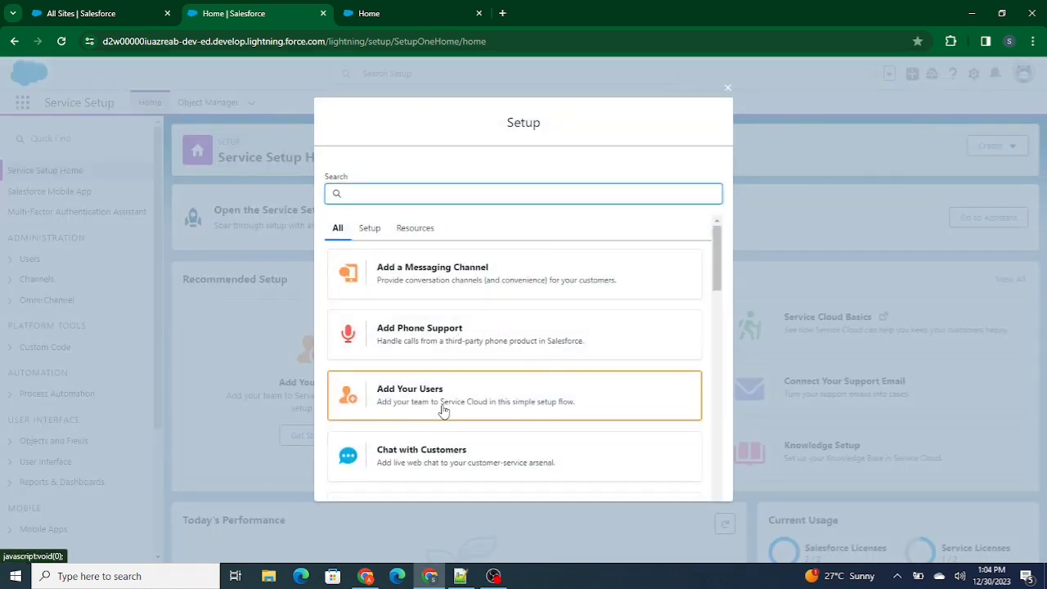
pyautogui.scroll(-1, 442, 411)
pyautogui.click(431, 374)
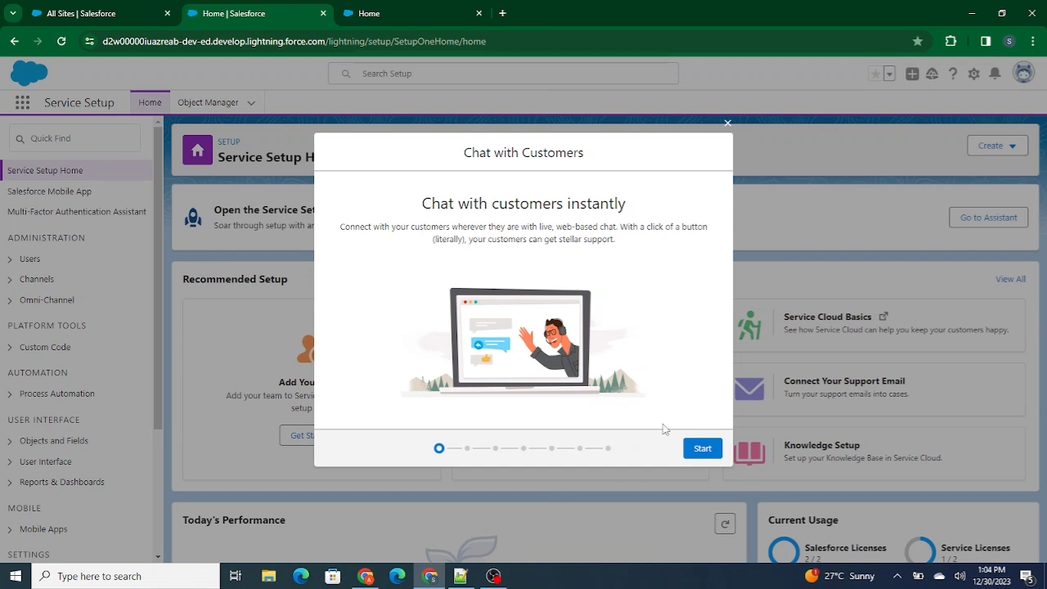
pyautogui.click(697, 448)
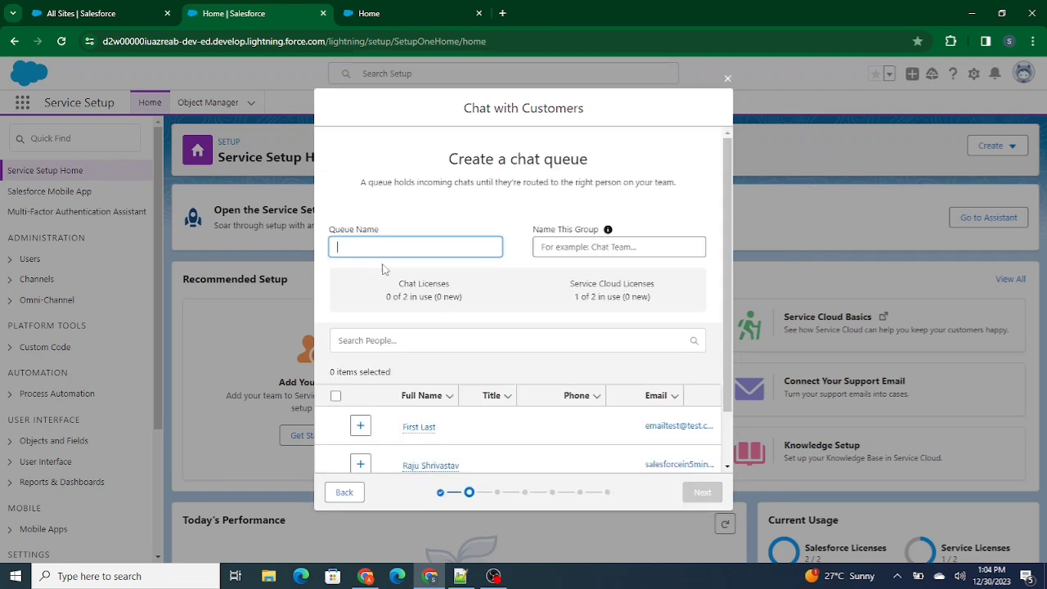
# Name both the chat queue and its group Customer Support Chat.
pyautogui.write('Customer Support Caht')
pyautogui.press('BackSpace')
pyautogui.press('BackSpace')
pyautogui.press('BackSpace')
pyautogui.write('hat')
pyautogui.hotkey('ctrl', 'a')
pyautogui.hotkey('ctrl', 'c')
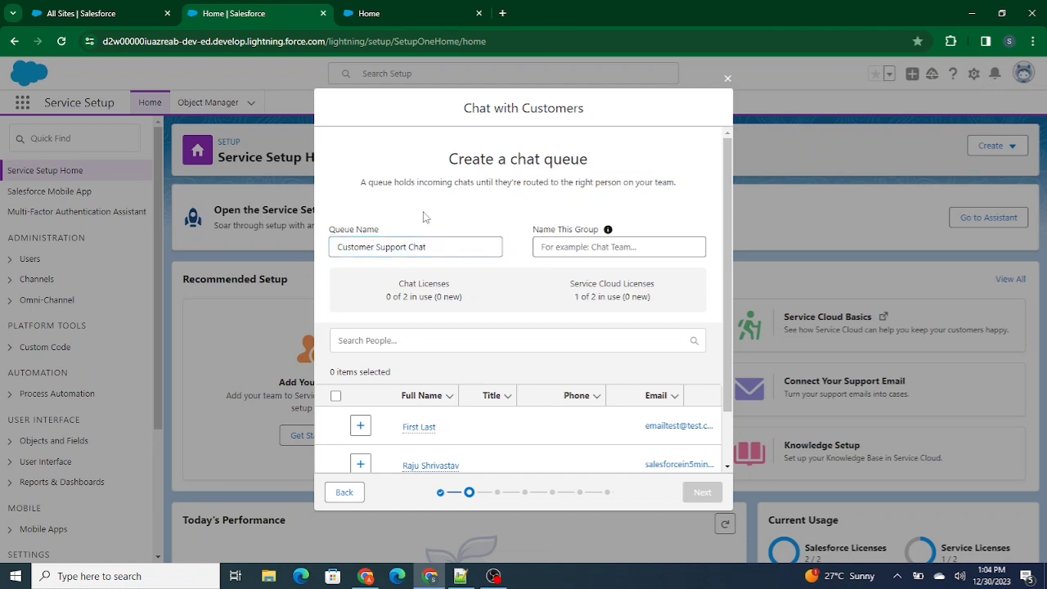
pyautogui.click(592, 250)
pyautogui.hotkey('ctrl', 'v')
pyautogui.click(496, 219)
# Add the second and third listed users to the chat queue and continue to the agent workload settings.
pyautogui.scroll(-2, 488, 455)
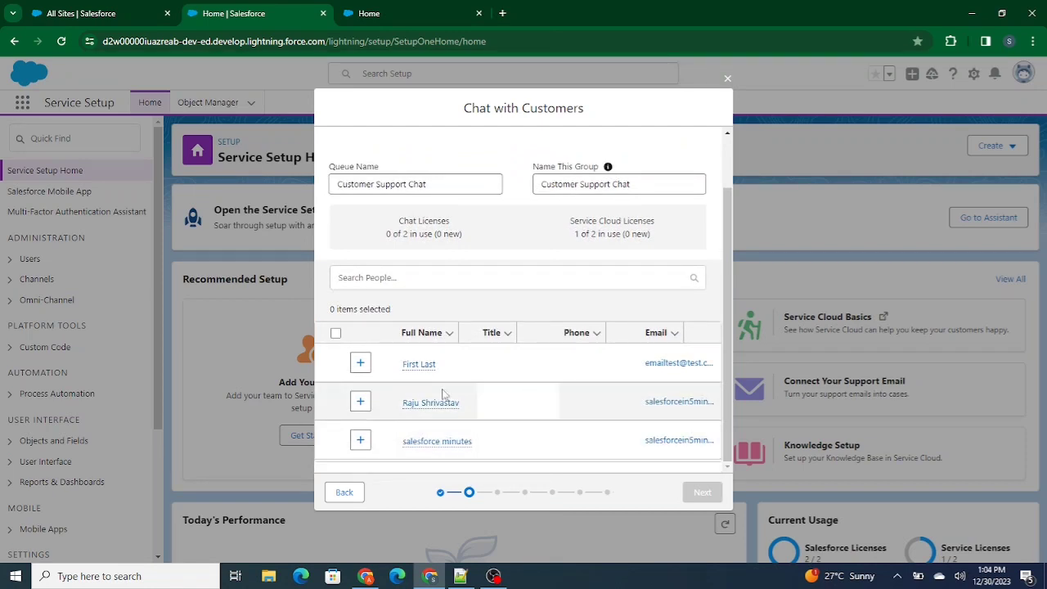
pyautogui.click(360, 442)
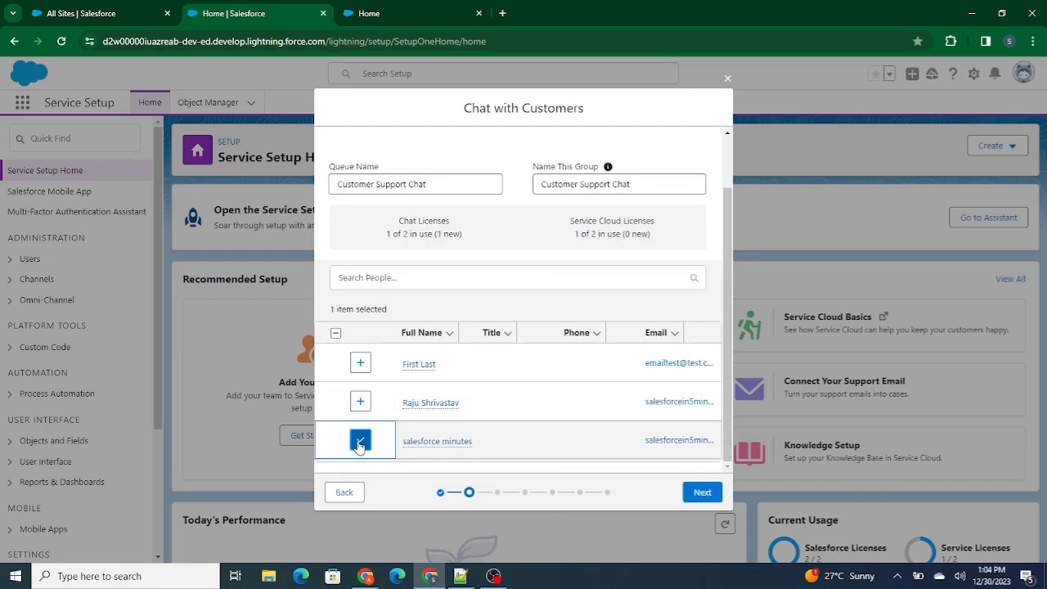
pyautogui.click(360, 402)
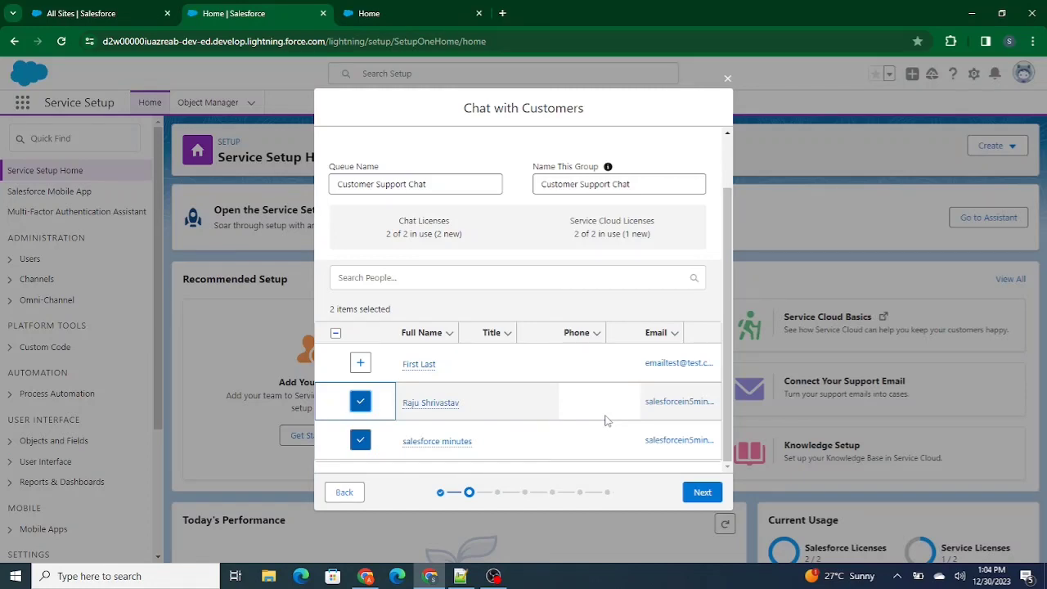
pyautogui.click(702, 491)
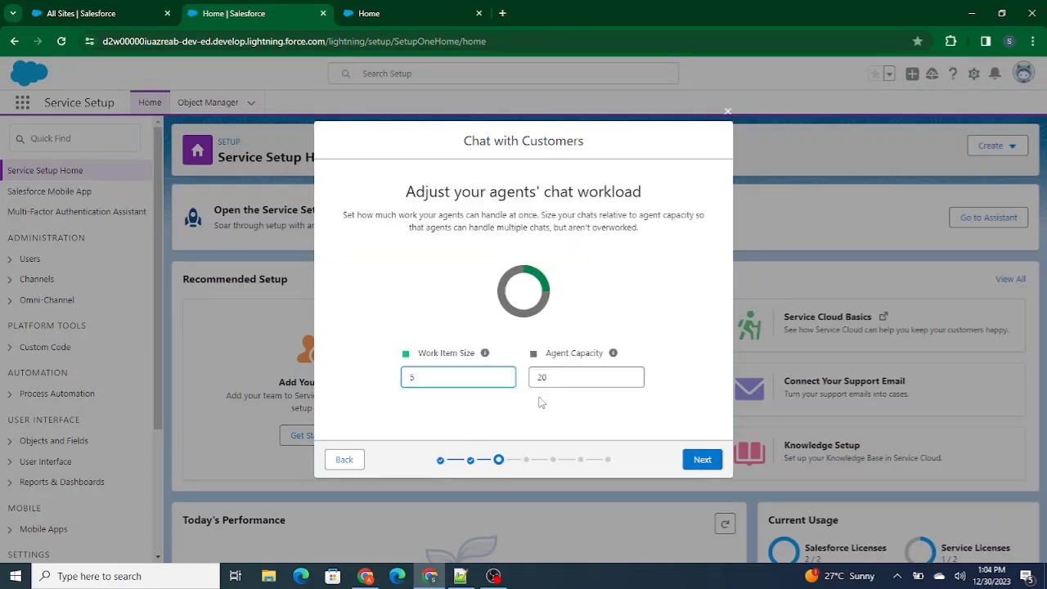
# Accept a work item size of 5.00 and an agent capacity of 20 for the agents' chat workload.
pyautogui.click(438, 371)
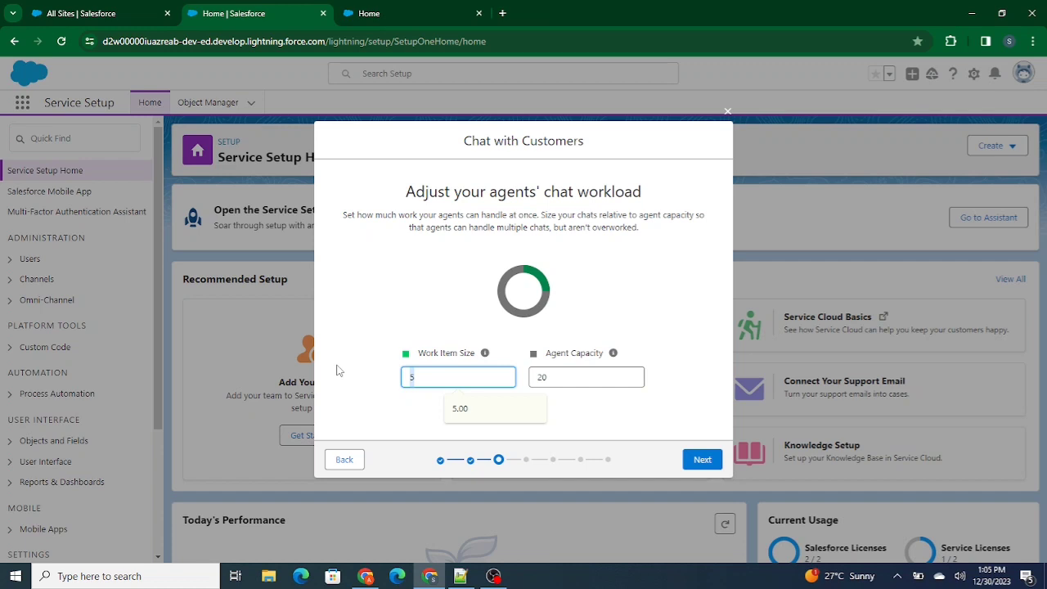
pyautogui.click(367, 326)
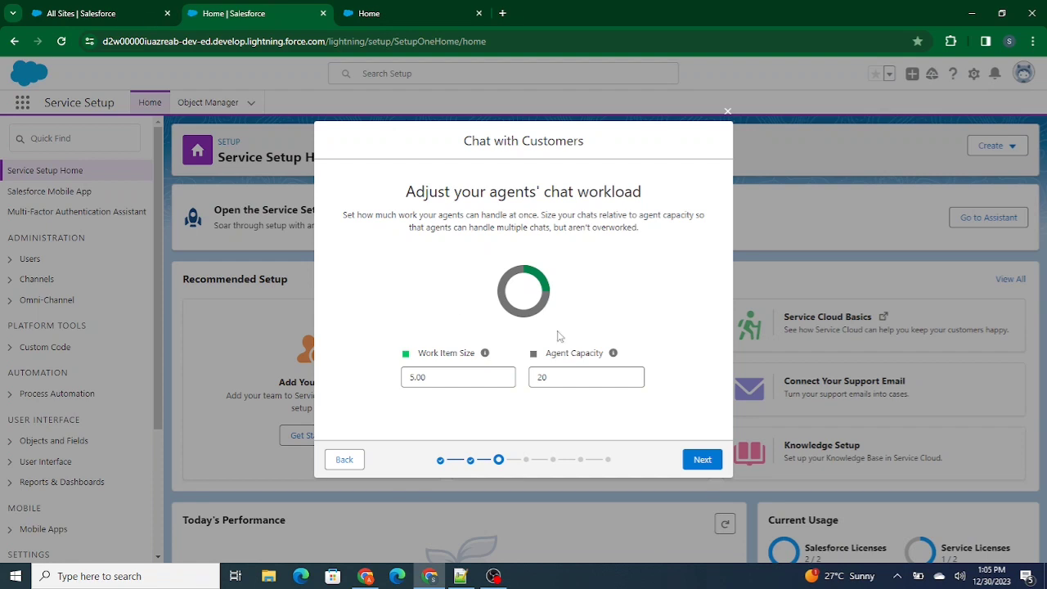
pyautogui.click(475, 369)
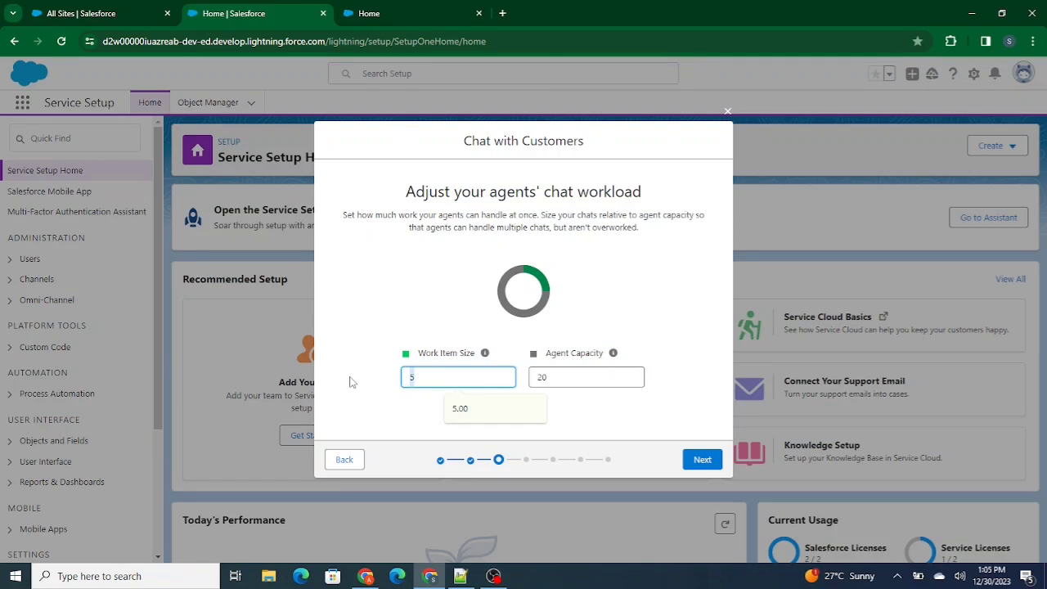
pyautogui.click(352, 382)
pyautogui.click(456, 374)
pyautogui.moveTo(600, 375); pyautogui.dragTo(513, 377)
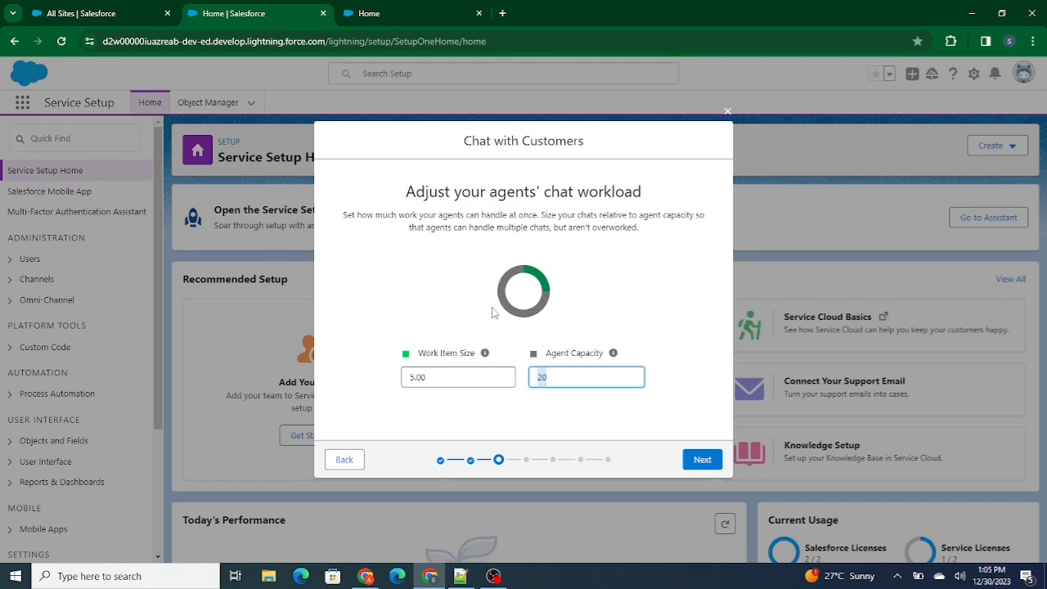
pyautogui.click(703, 459)
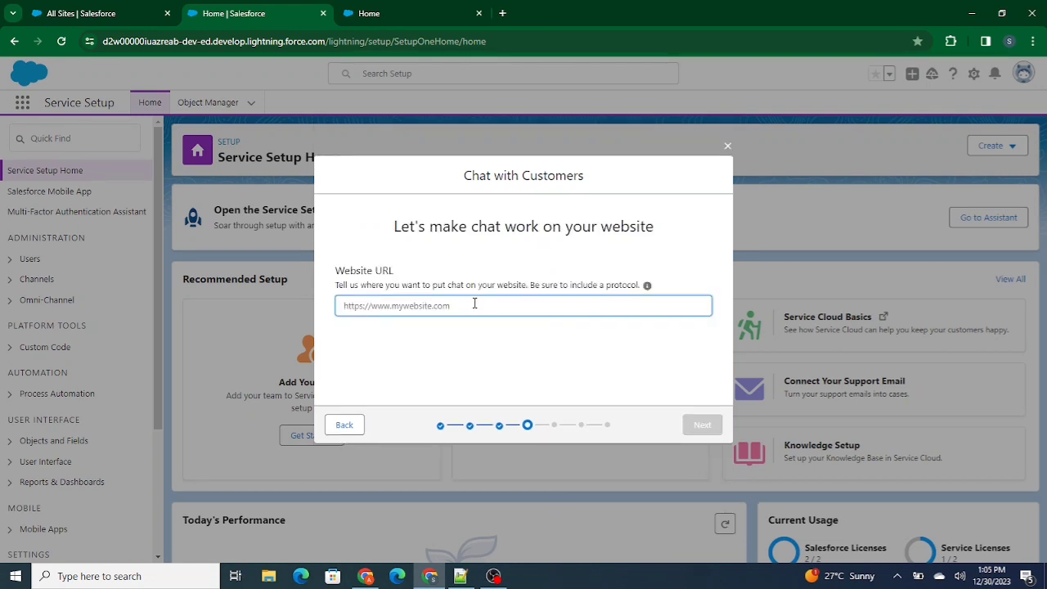
# Copy the salon website's base URL without its /intro/s/ path and return to the Chat with Customers flow.
pyautogui.moveTo(320, 276); pyautogui.dragTo(422, 279)
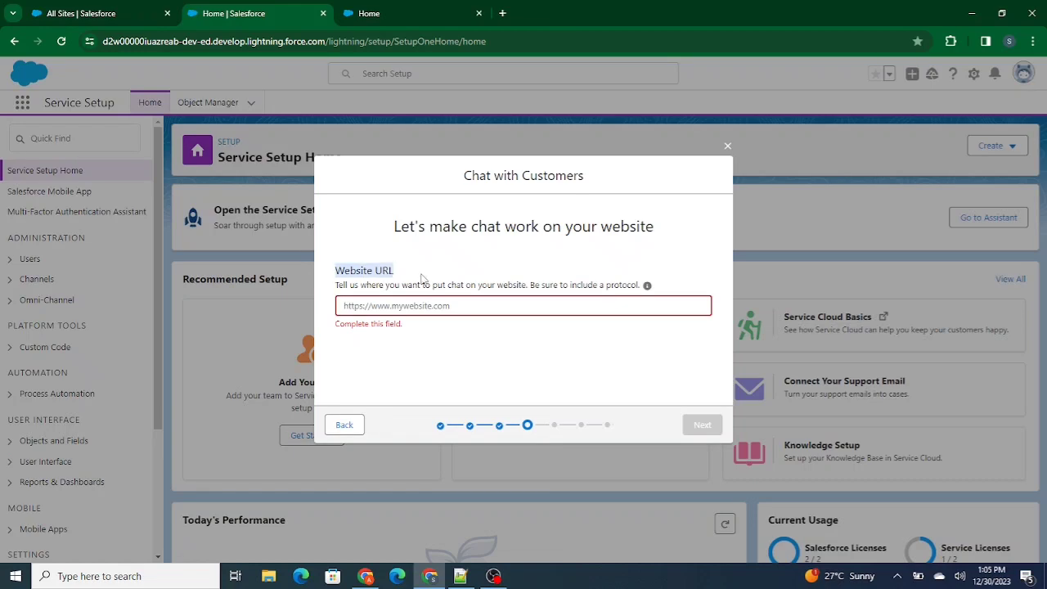
pyautogui.click(352, 12)
pyautogui.click(198, 40)
pyautogui.click(224, 41)
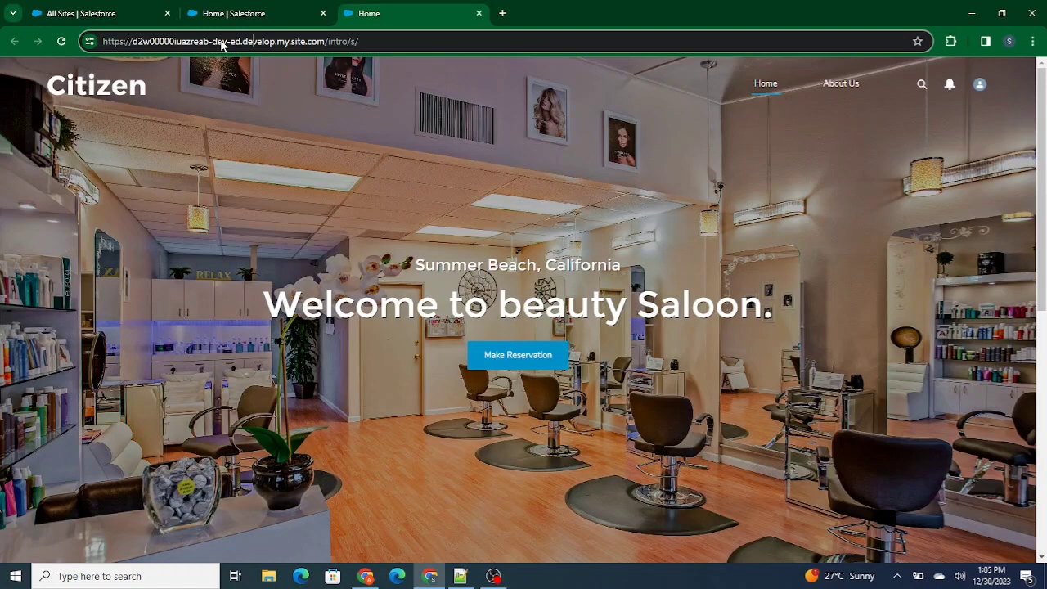
pyautogui.moveTo(325, 41); pyautogui.dragTo(90, 41)
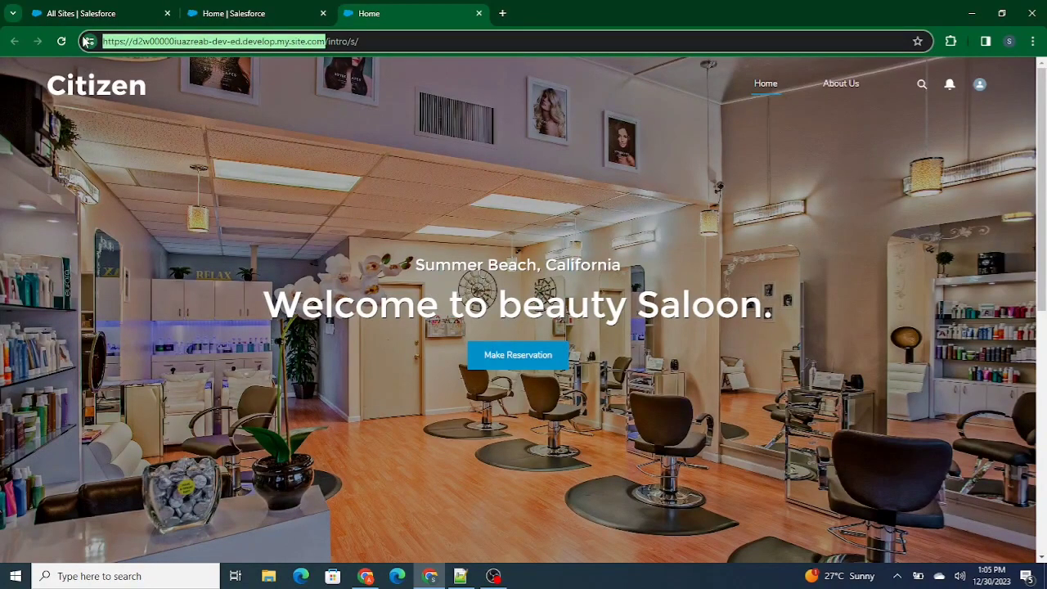
pyautogui.click(237, 11)
pyautogui.click(78, 12)
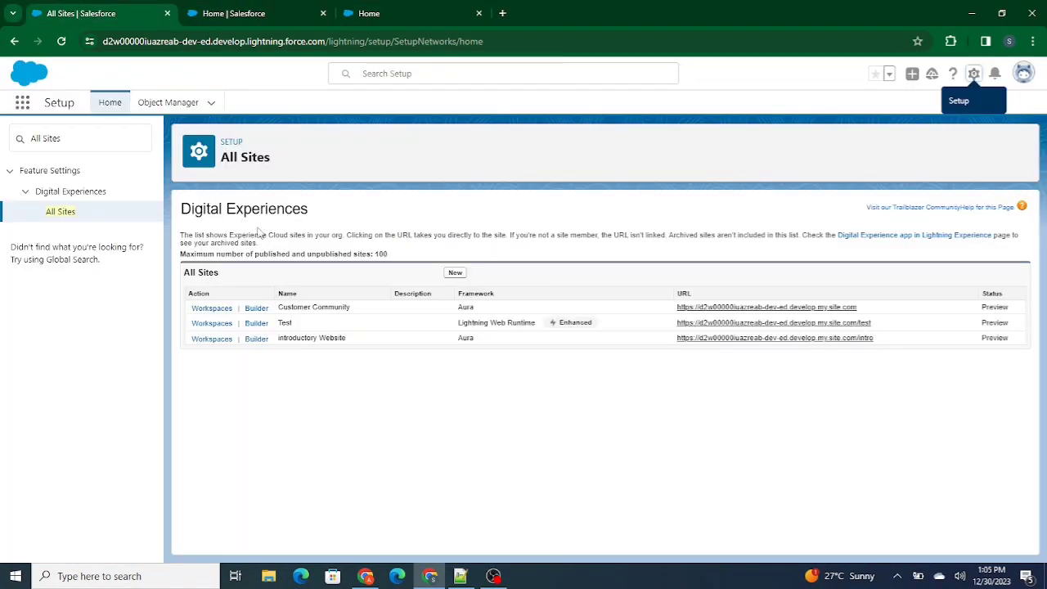
pyautogui.click(218, 13)
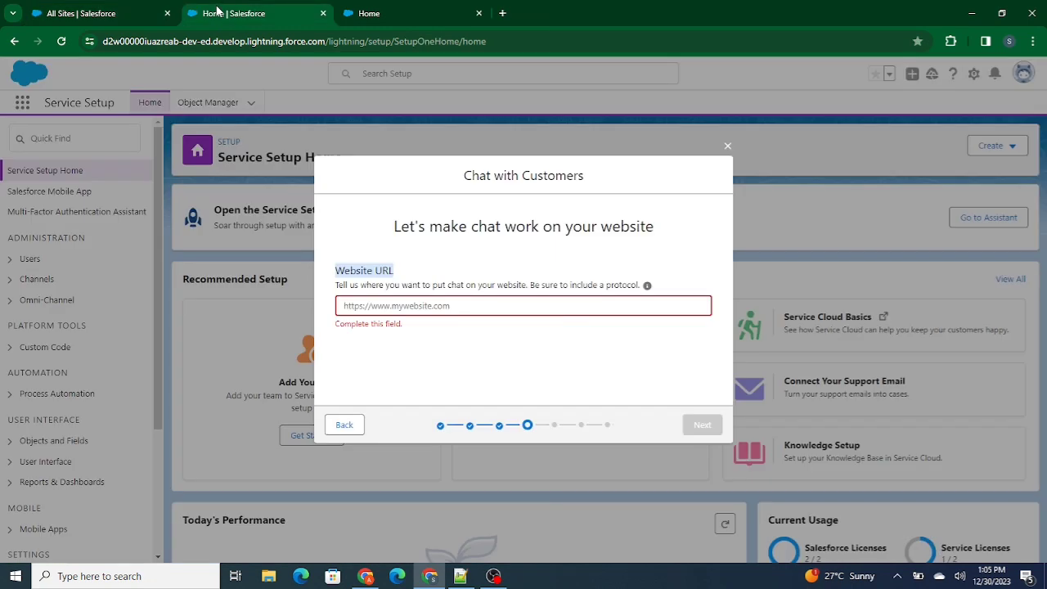
pyautogui.click(488, 309)
pyautogui.hotkey('ctrl', 'v')
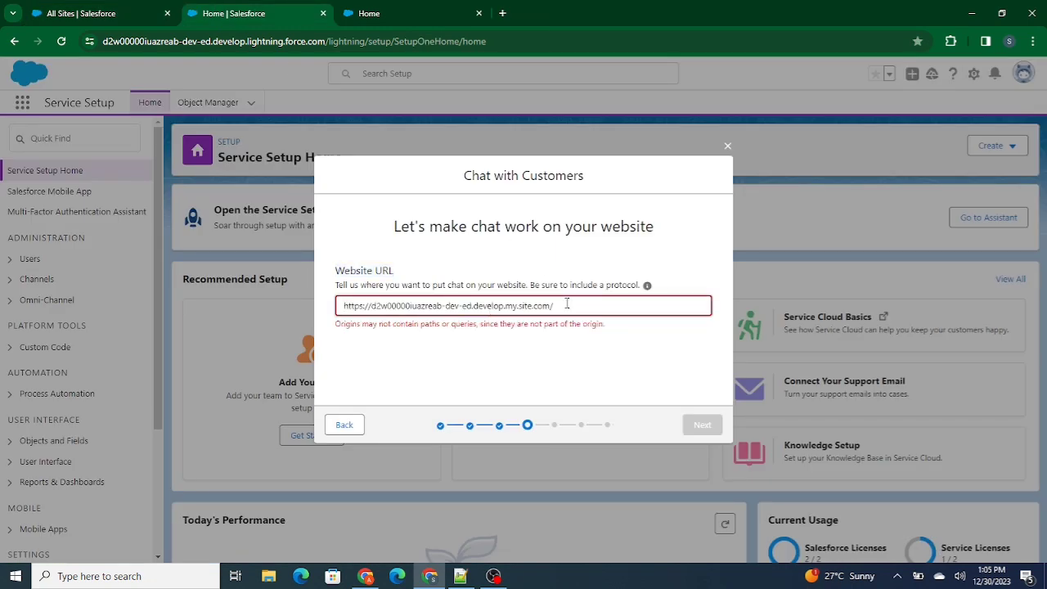
pyautogui.moveTo(395, 324); pyautogui.dragTo(439, 324)
pyautogui.click(538, 264)
pyautogui.click(570, 304)
pyautogui.press('BackSpace')
pyautogui.click(483, 233)
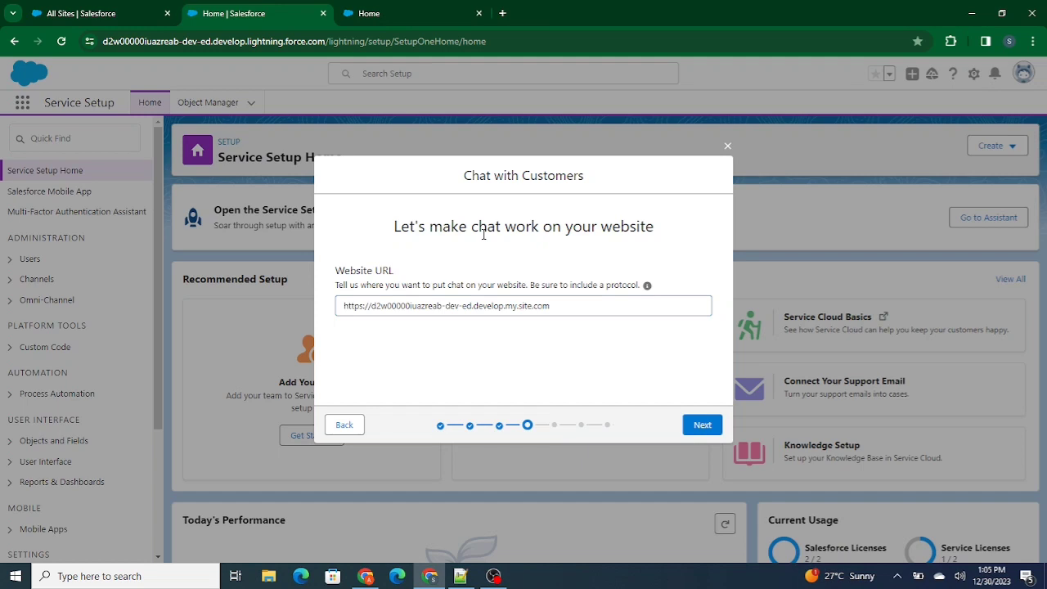
pyautogui.click(700, 424)
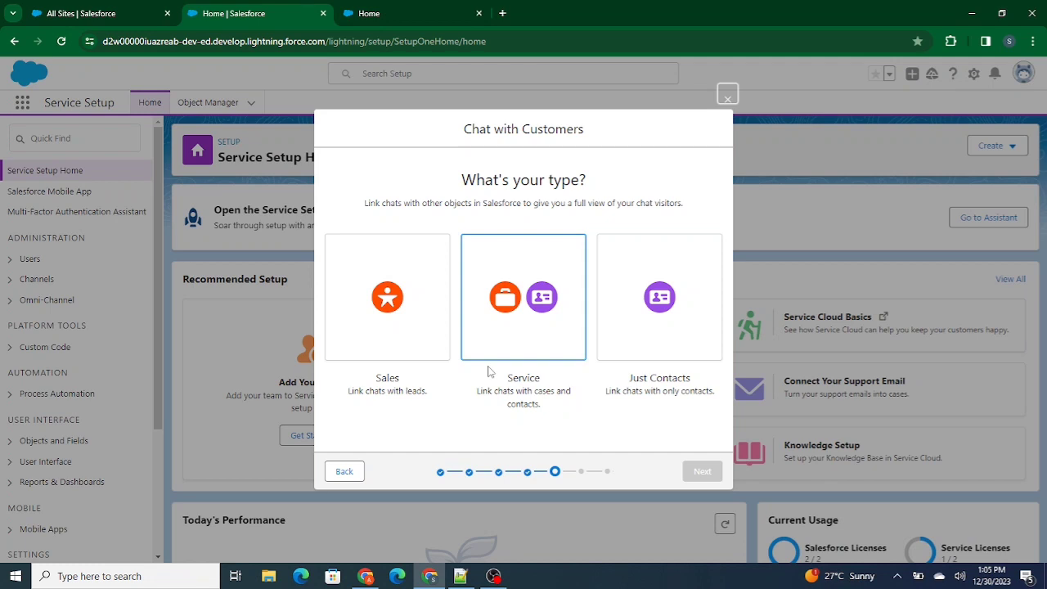
# Choose the Service type to link chats with cases and contacts, and continue with Offline Support left off.
pyautogui.click(540, 263)
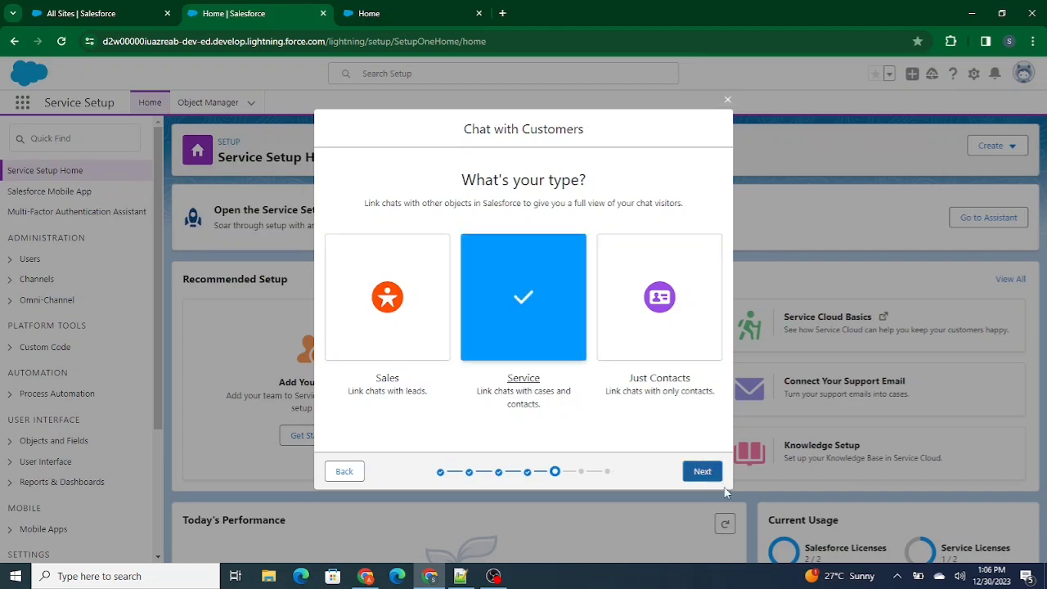
pyautogui.click(705, 481)
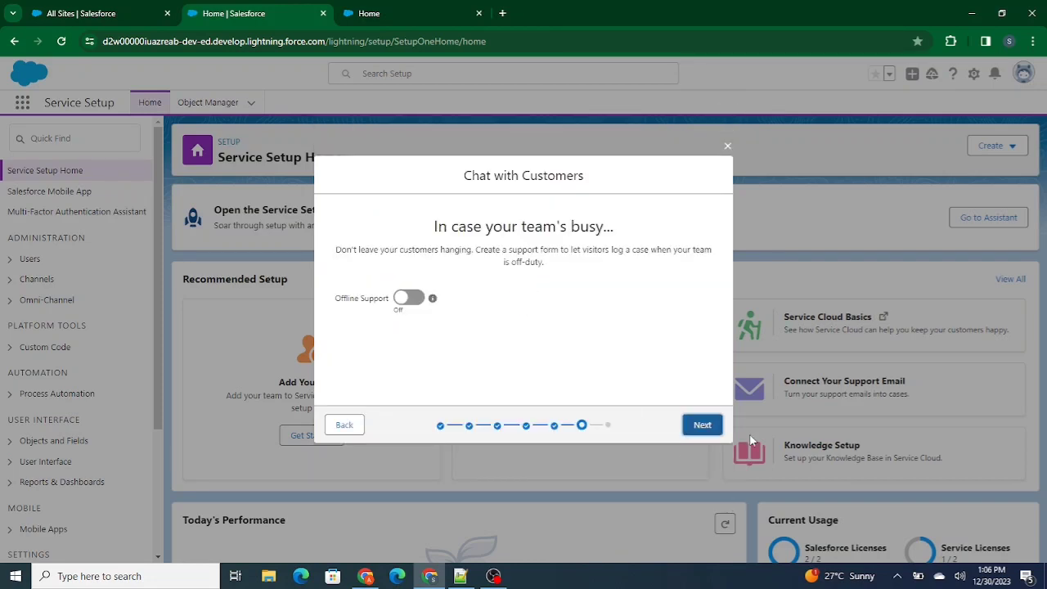
pyautogui.click(712, 431)
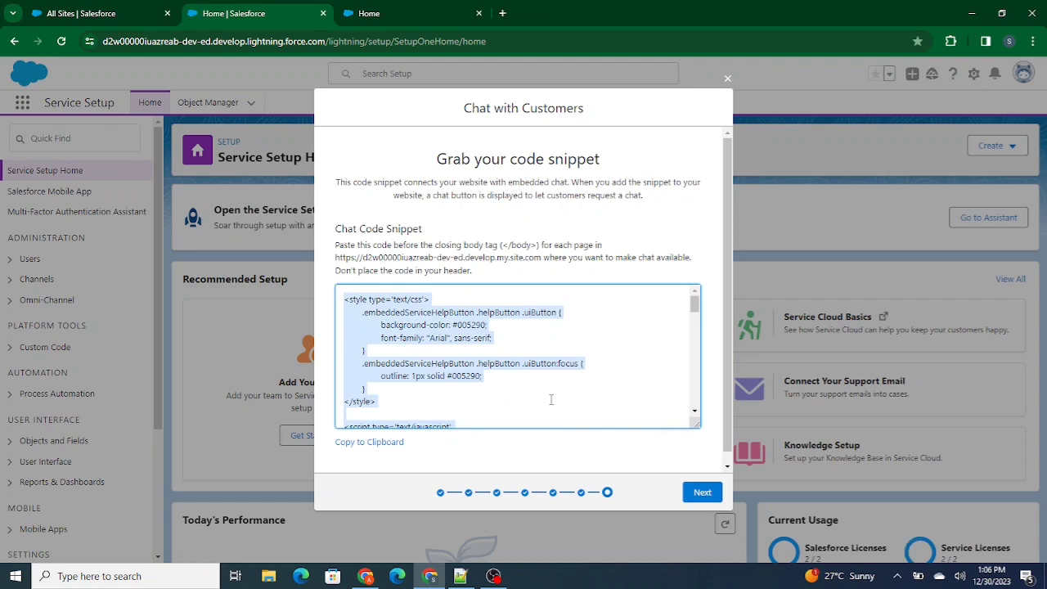
# Review the chat code snippet and its placement instructions, and finish the Chat with Customers flow.
pyautogui.click(551, 400)
pyautogui.scroll(-5, 457, 348)
pyautogui.scroll(10, 457, 347)
pyautogui.click(479, 237)
pyautogui.moveTo(328, 215); pyautogui.dragTo(468, 254)
pyautogui.click(489, 270)
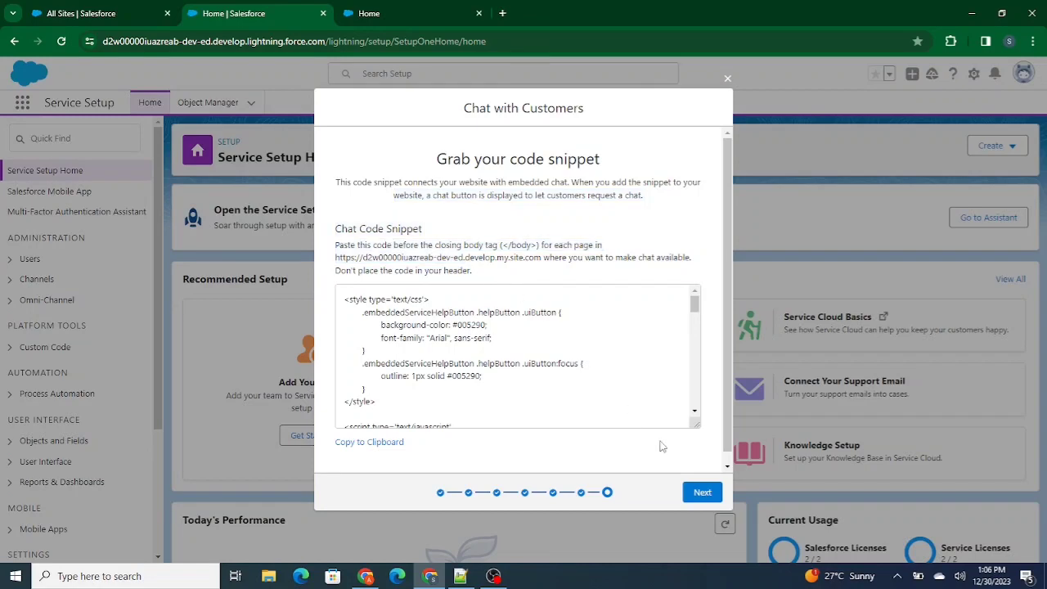
pyautogui.click(701, 491)
pyautogui.click(700, 493)
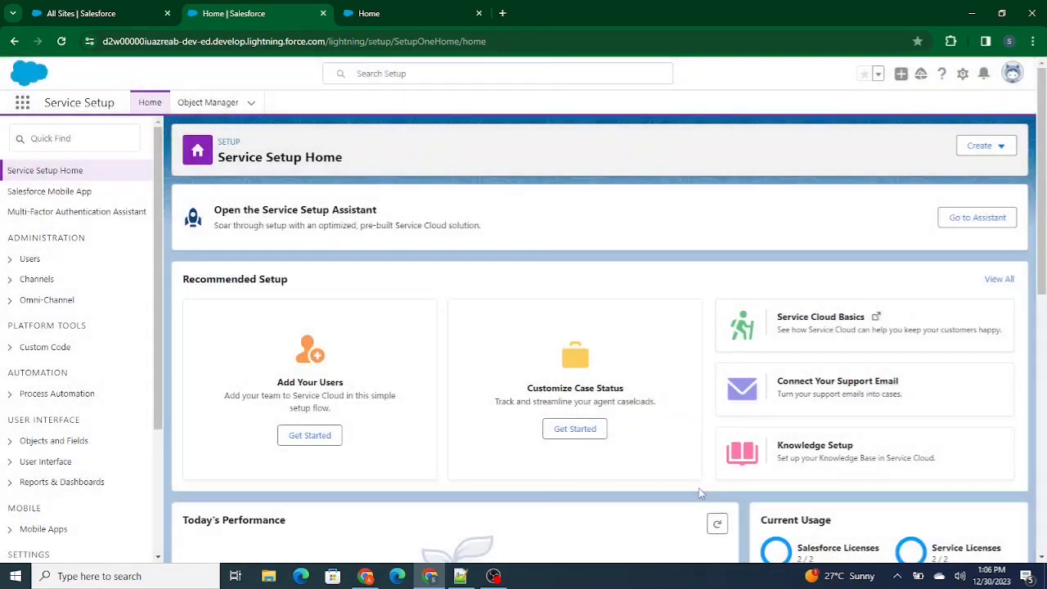
pyautogui.click(361, 10)
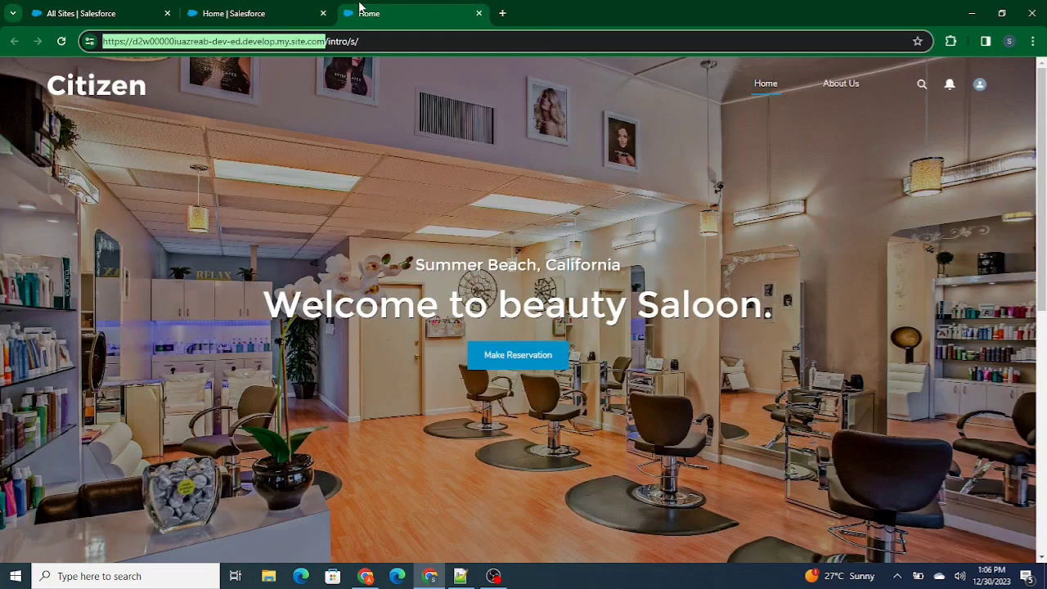
pyautogui.click(274, 10)
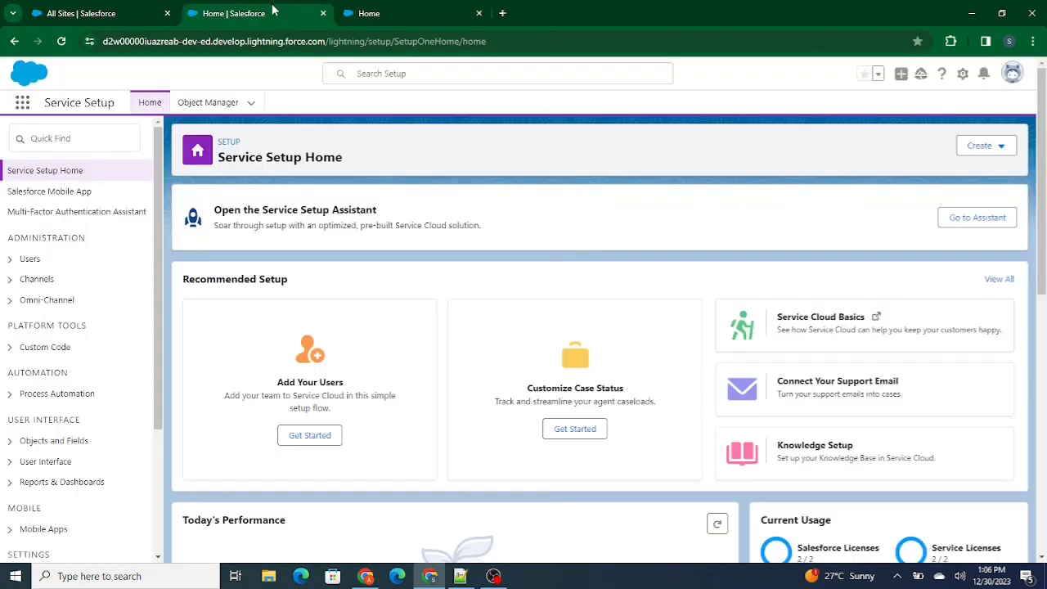
pyautogui.click(403, 15)
pyautogui.click(244, 8)
pyautogui.click(95, 143)
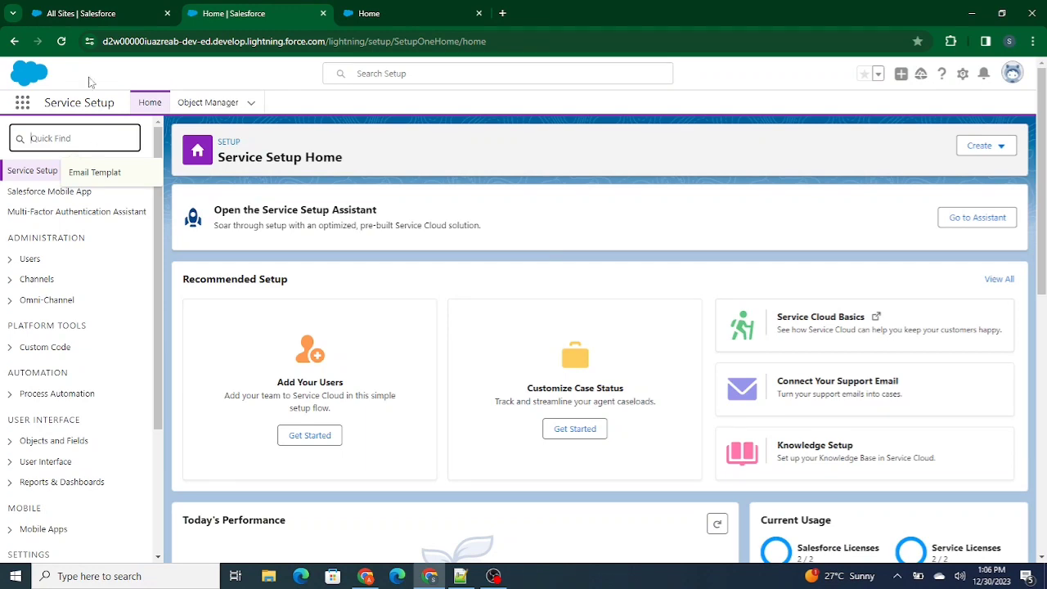
# Search the main Setup for Chat and open Chat Settings.
pyautogui.click(54, 8)
pyautogui.click(103, 136)
pyautogui.write('Chat')
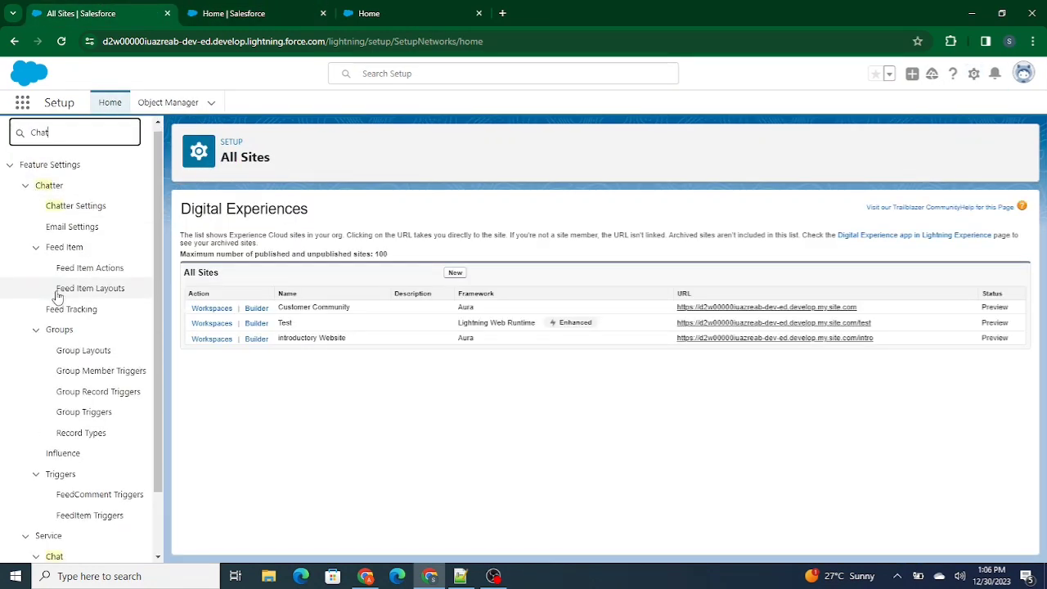
pyautogui.scroll(-2, 54, 295)
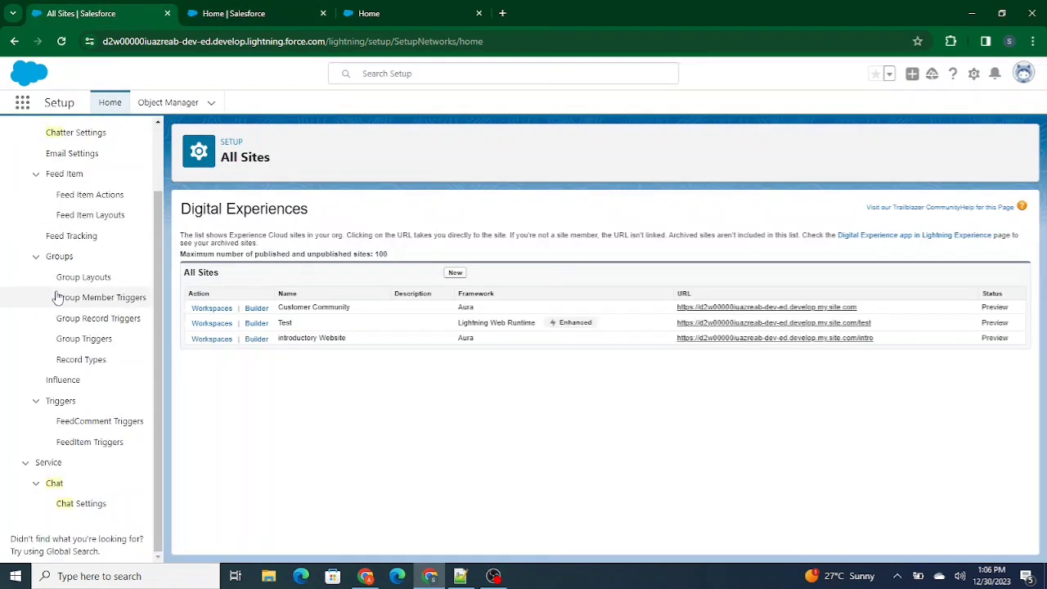
pyautogui.click(82, 504)
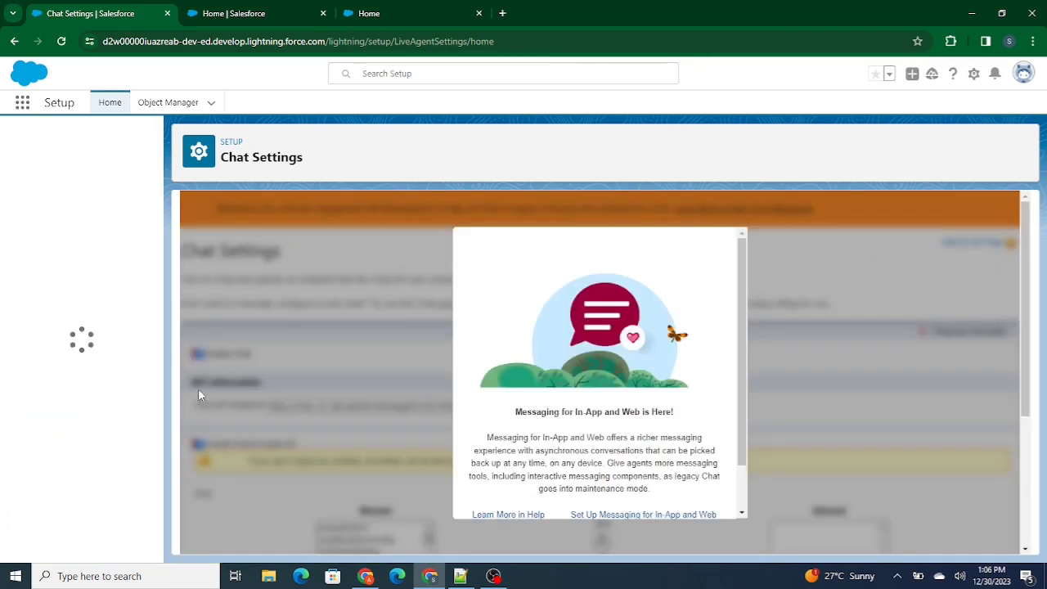
pyautogui.scroll(-2, 582, 380)
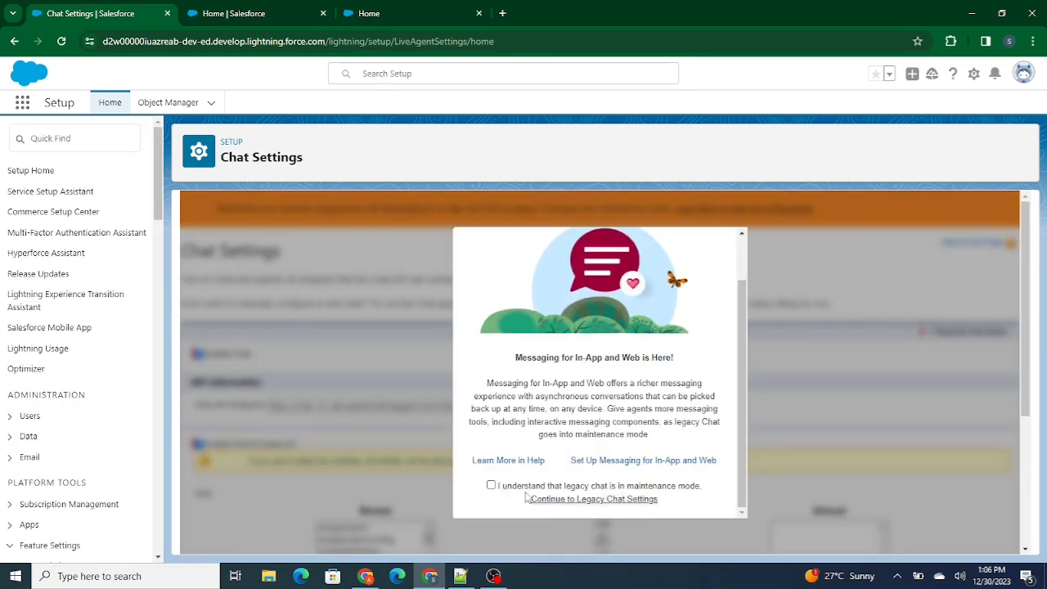
# Continue to the legacy Chat Settings and open the Chat Agent Configurations page.
pyautogui.click(565, 500)
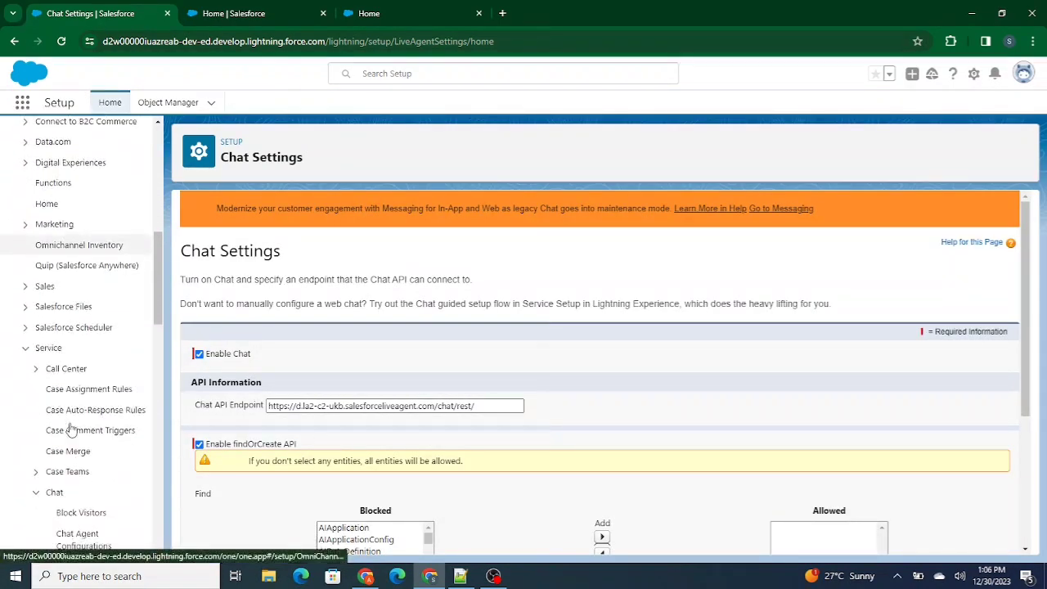
pyautogui.moveTo(195, 404); pyautogui.dragTo(262, 409)
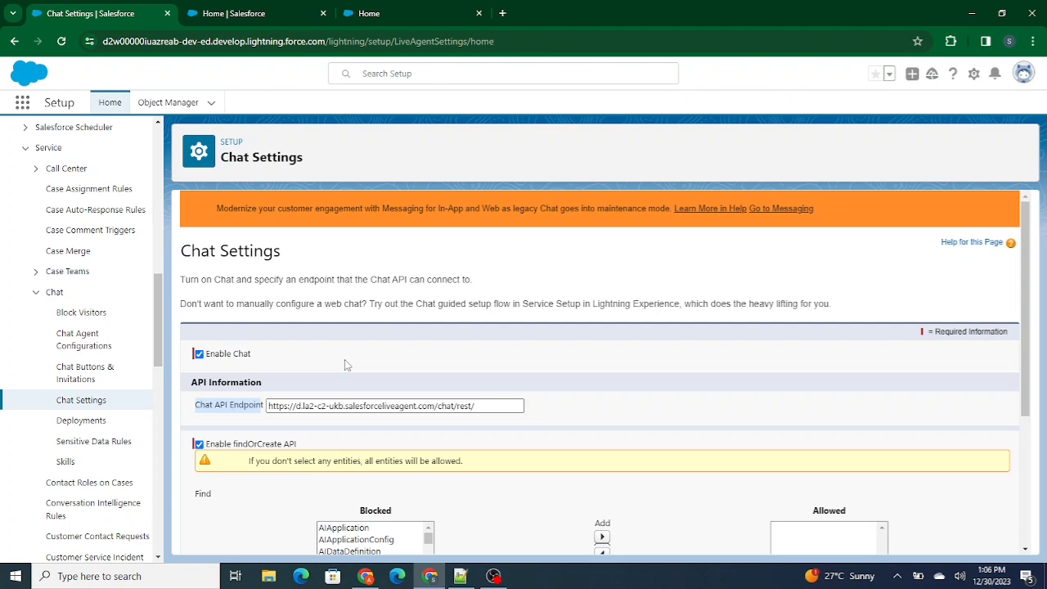
pyautogui.click(86, 341)
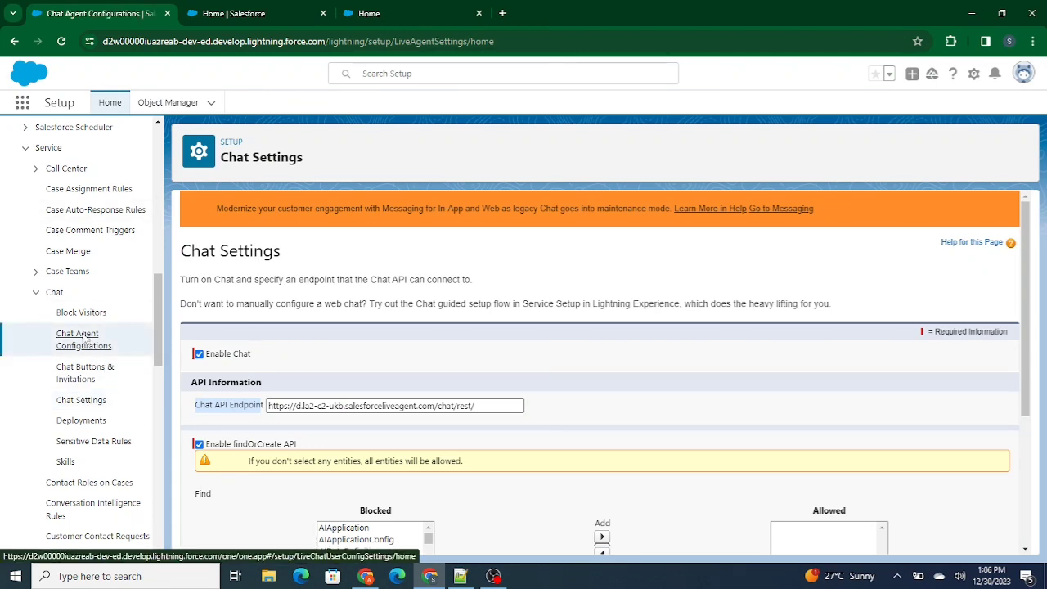
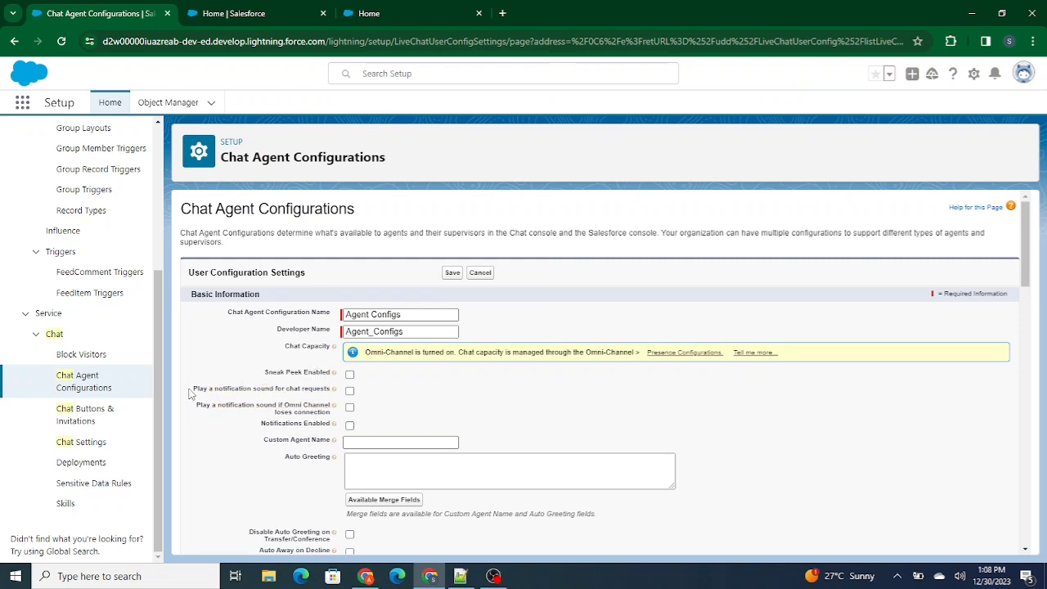
# Examine the Agent Configs form's notification, user, profile, supervisor and conference settings.
pyautogui.moveTo(189, 394); pyautogui.dragTo(314, 386)
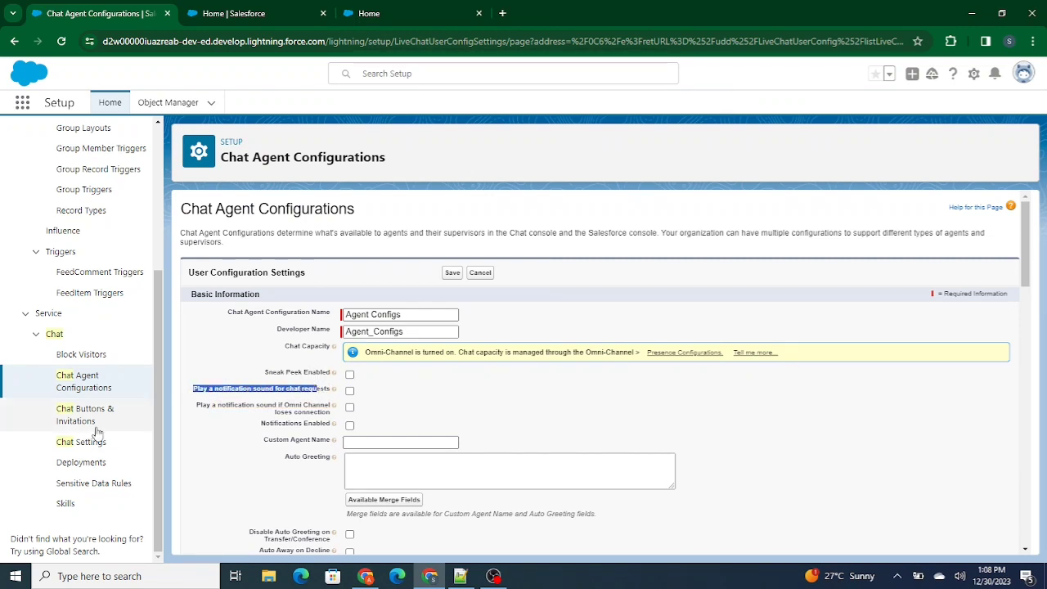
pyautogui.scroll(-1, 293, 436)
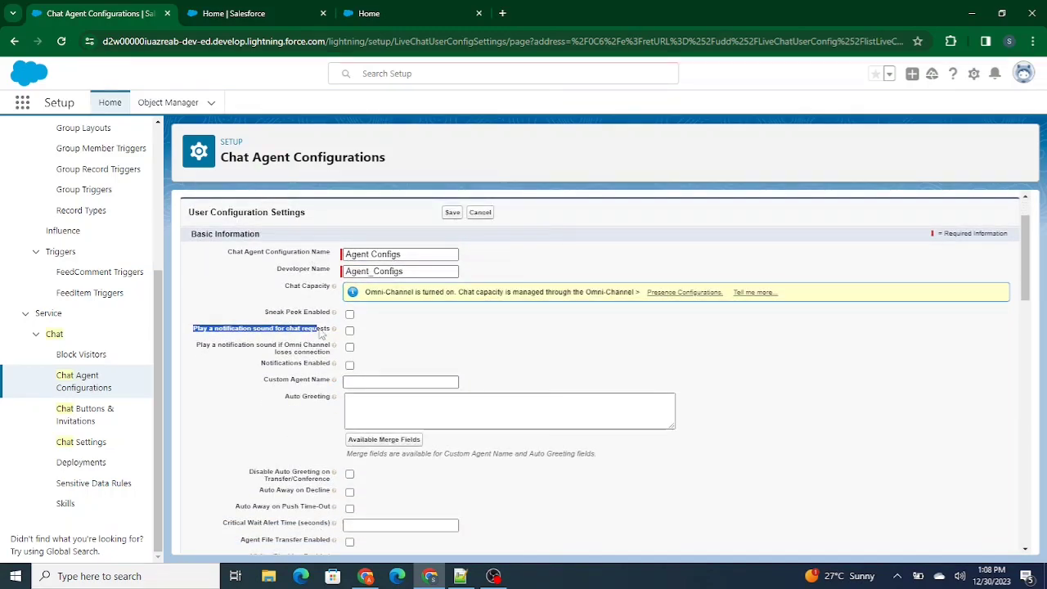
pyautogui.scroll(-1, 327, 448)
pyautogui.scroll(-8, 344, 449)
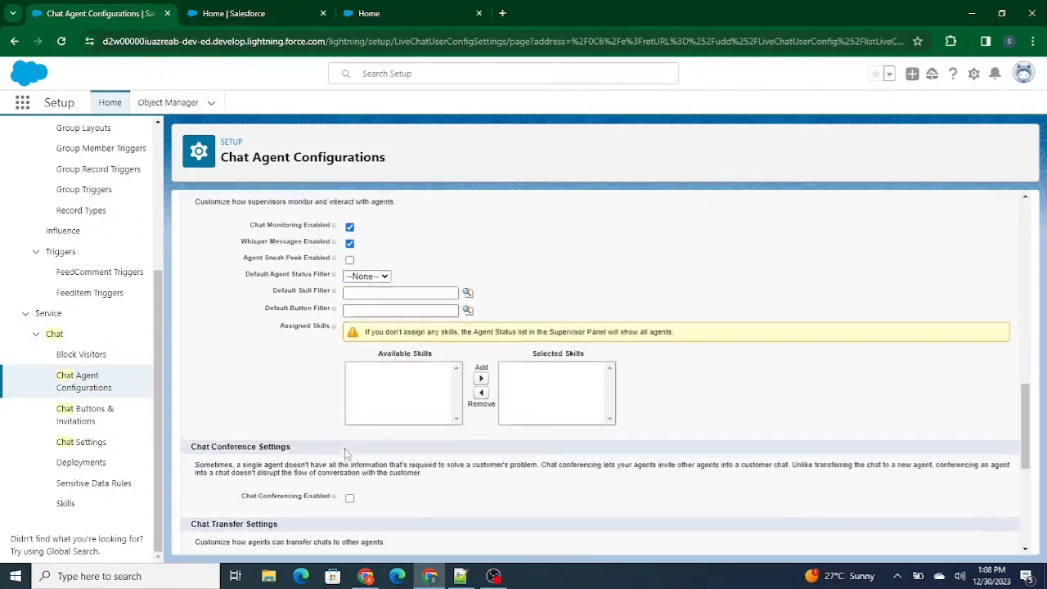
pyautogui.scroll(3, 344, 448)
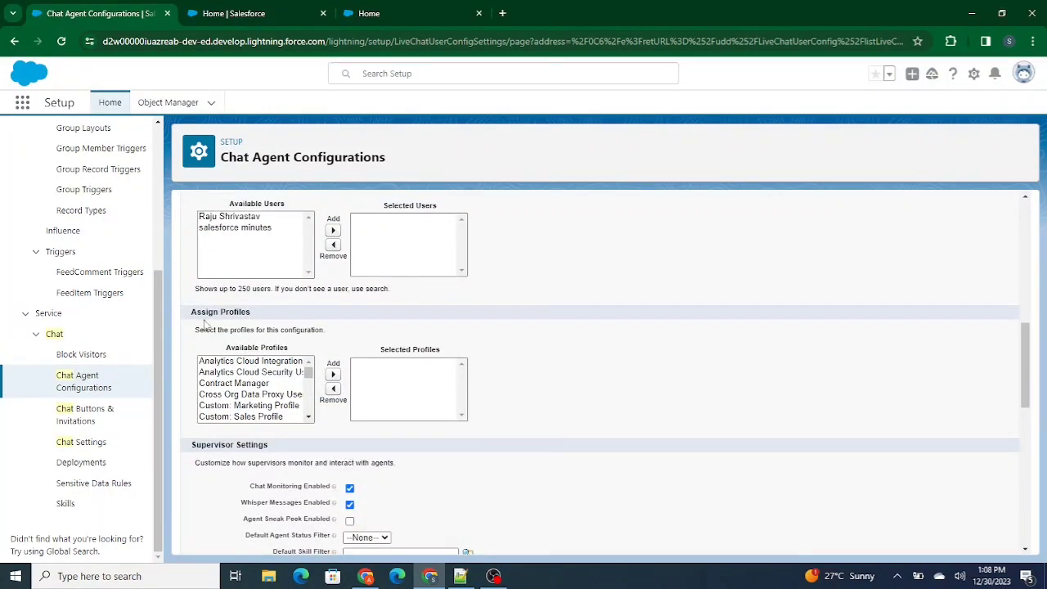
pyautogui.scroll(1, 207, 304)
pyautogui.scroll(1, 206, 304)
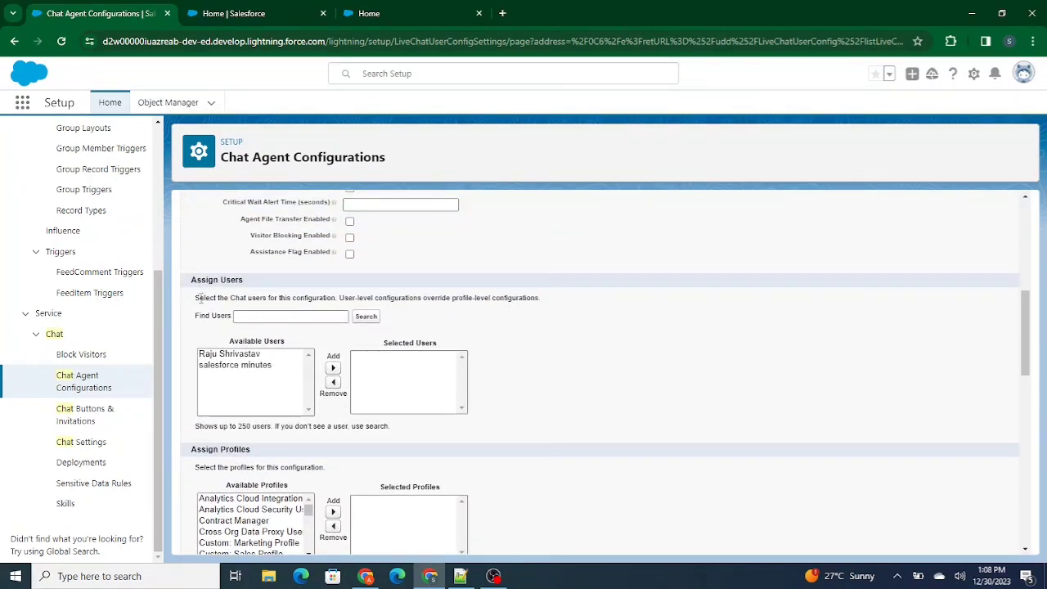
# Assign both available users to the Agent Configs chat agent configuration.
pyautogui.moveTo(195, 296); pyautogui.dragTo(462, 317)
pyautogui.scroll(-1, 460, 338)
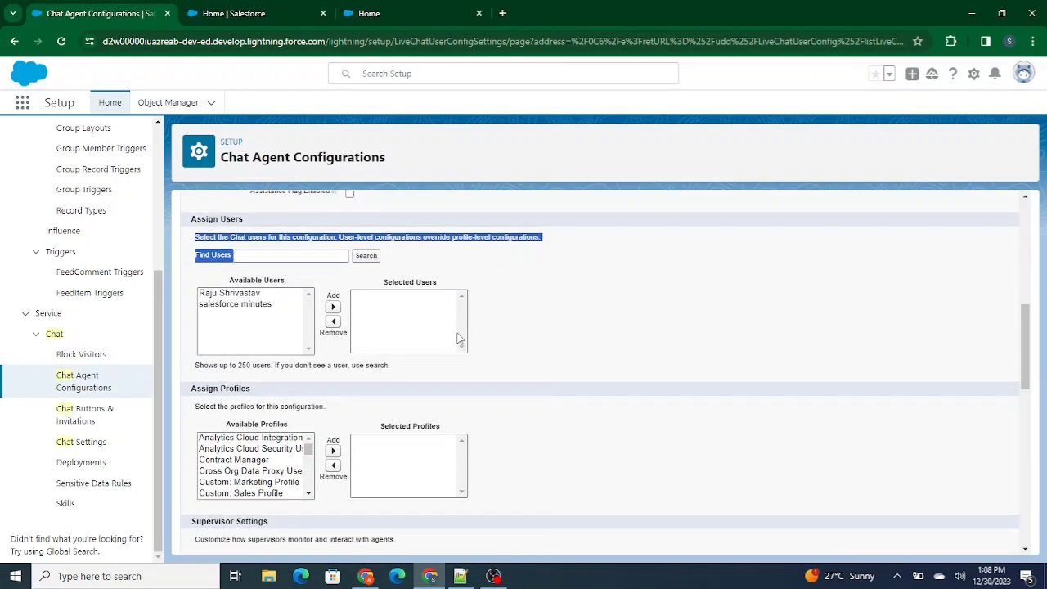
pyautogui.click(235, 293)
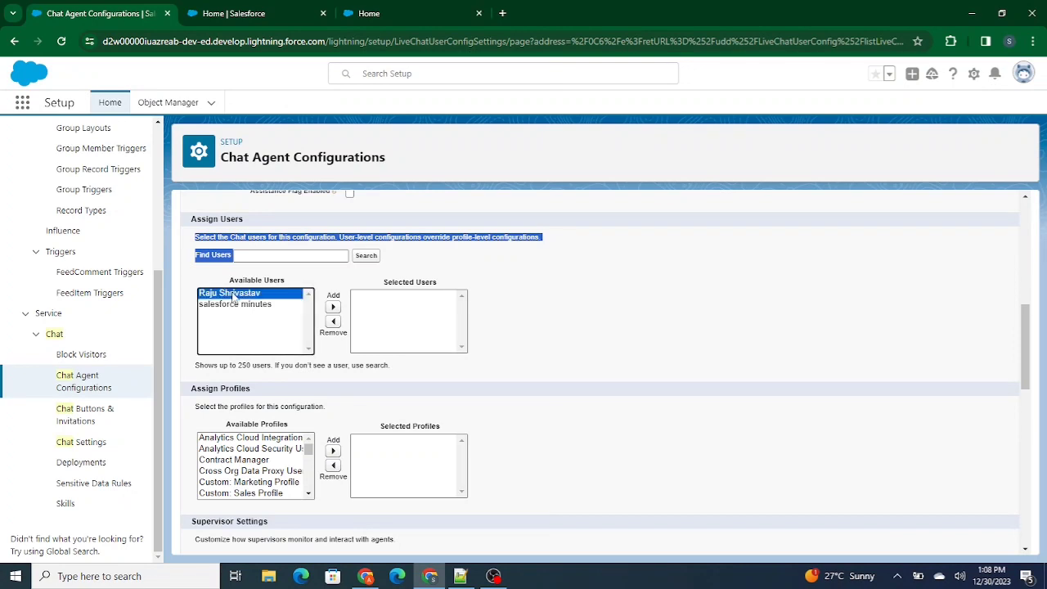
pyautogui.keyDown('shift'); pyautogui.click(243, 309); pyautogui.keyUp('shift')
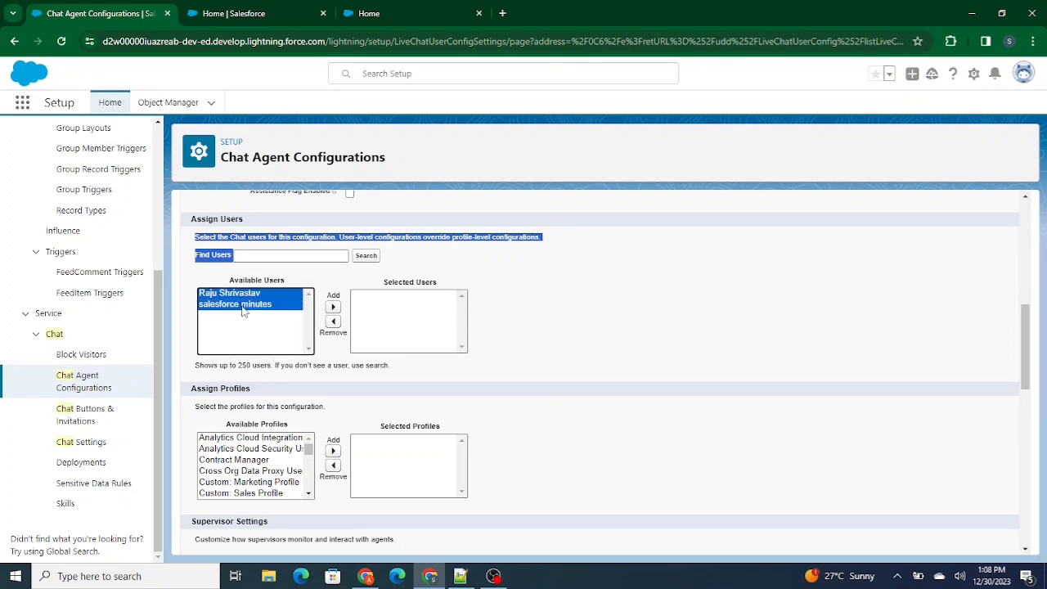
pyautogui.click(333, 307)
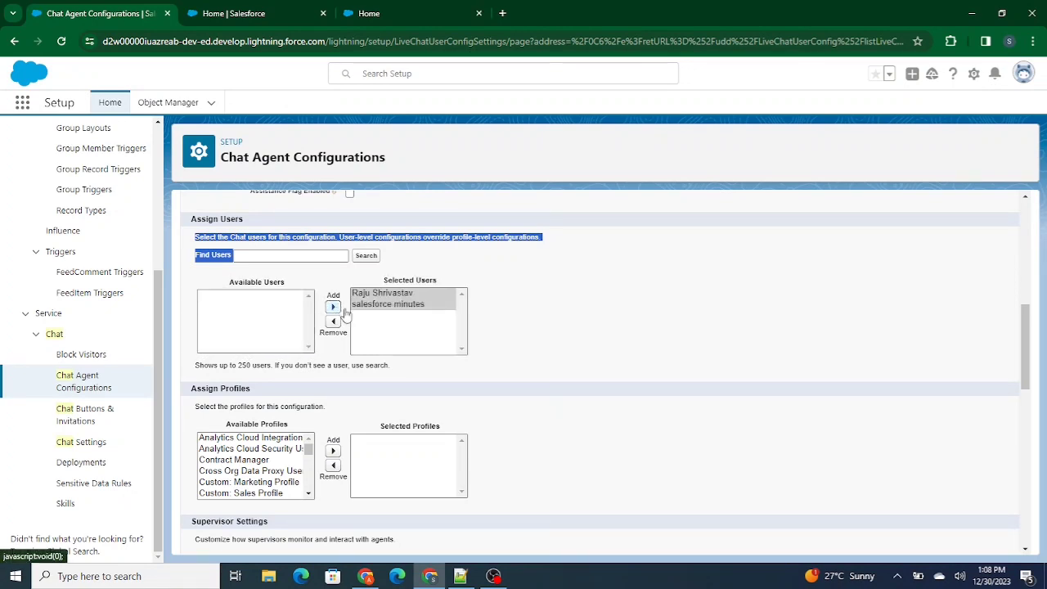
pyautogui.click(547, 313)
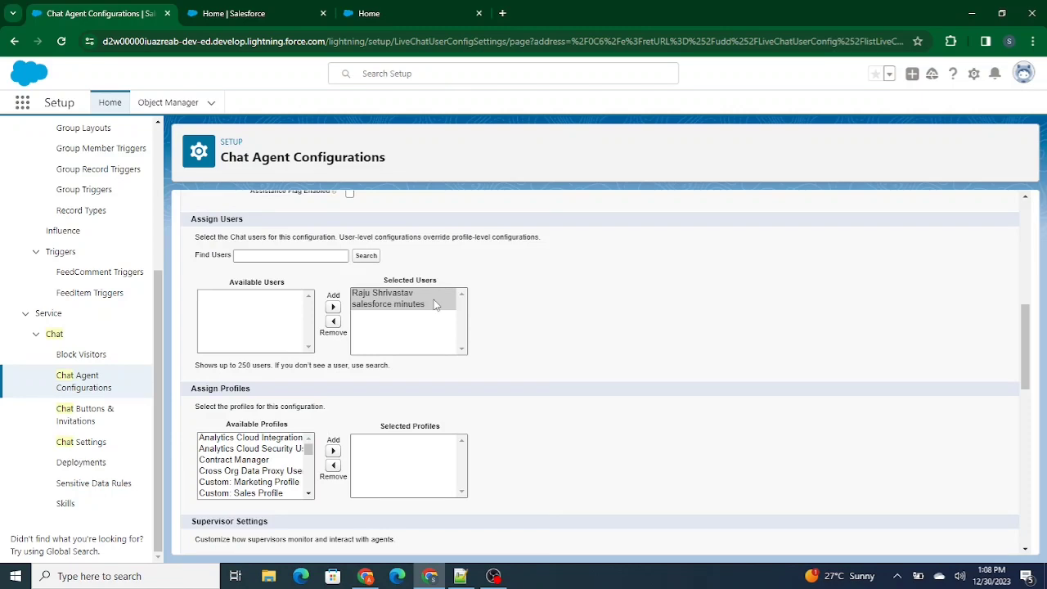
pyautogui.click(393, 304)
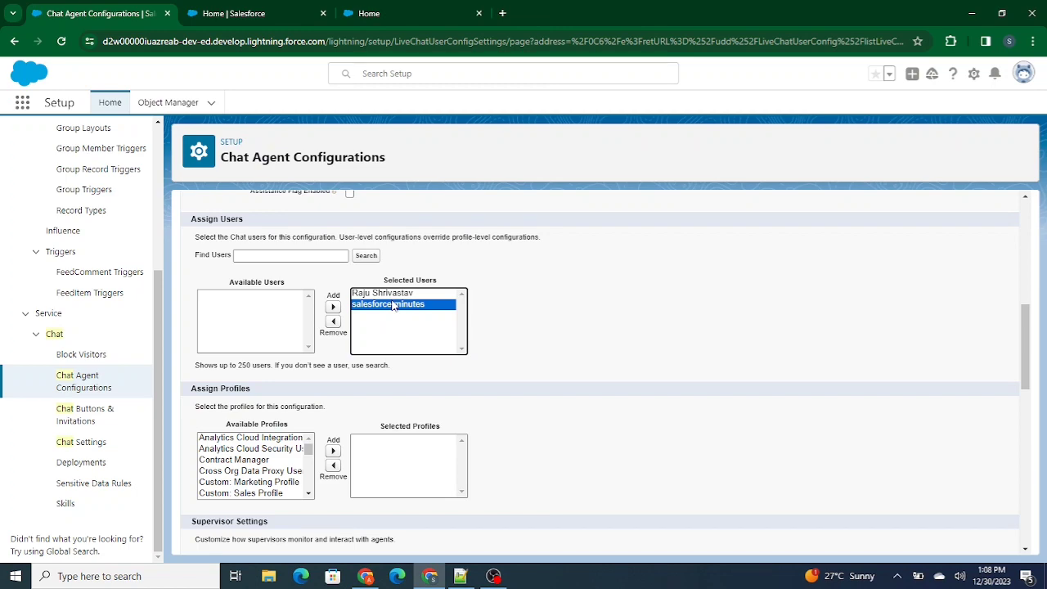
pyautogui.click(552, 317)
# Enable Sneak Peek, Notifications and the sounds for chat requests and Omni-Channel connection loss, and save the configuration.
pyautogui.scroll(10, 552, 317)
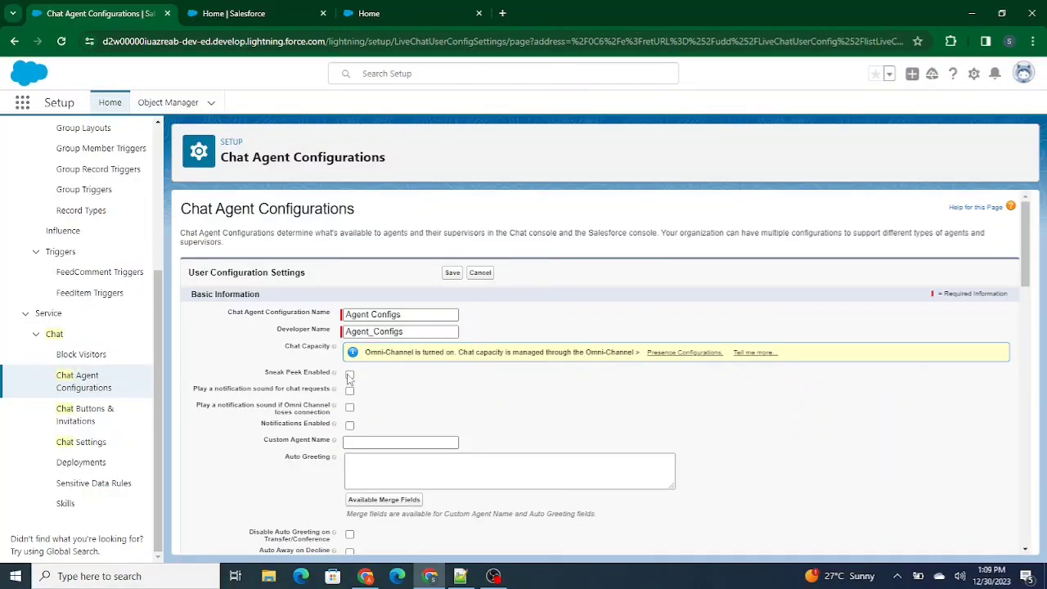
pyautogui.click(350, 374)
pyautogui.click(349, 390)
pyautogui.click(349, 406)
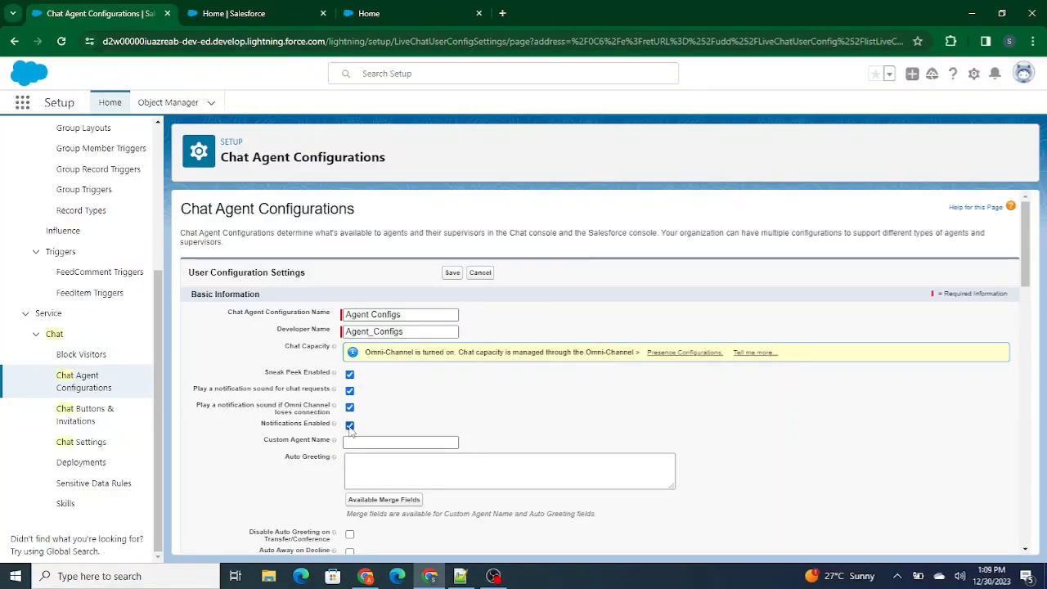
pyautogui.click(452, 273)
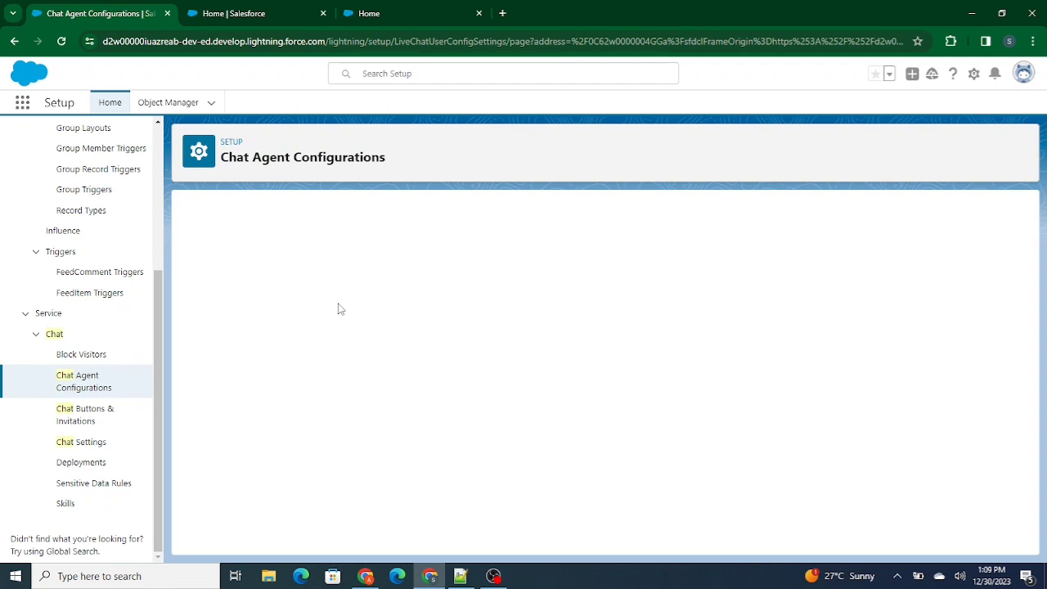
# Review the saved Agent Configs settings and reopen the configuration for editing.
pyautogui.scroll(-10, 368, 388)
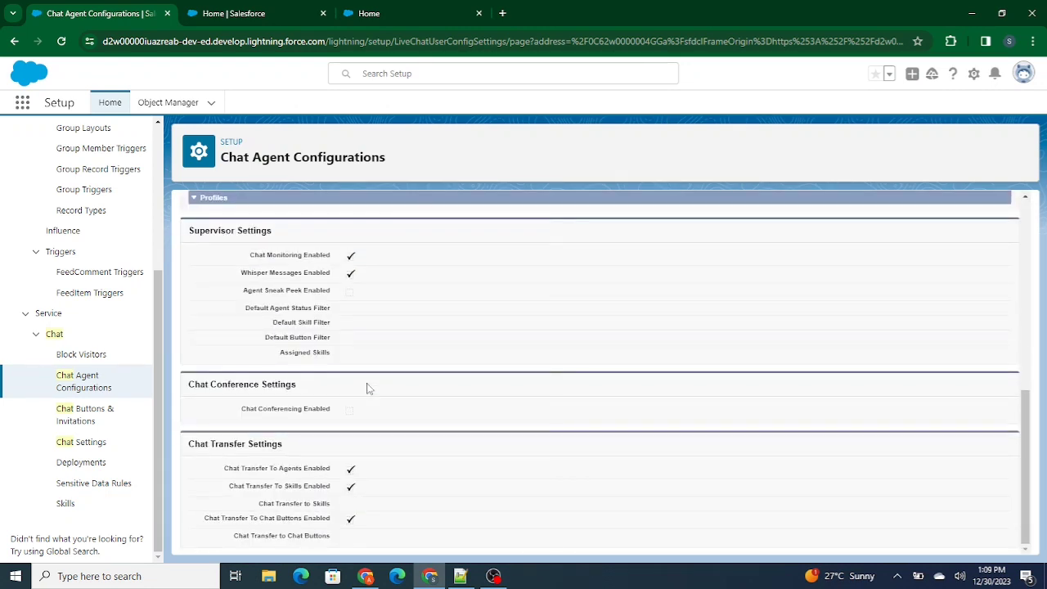
pyautogui.scroll(10, 368, 387)
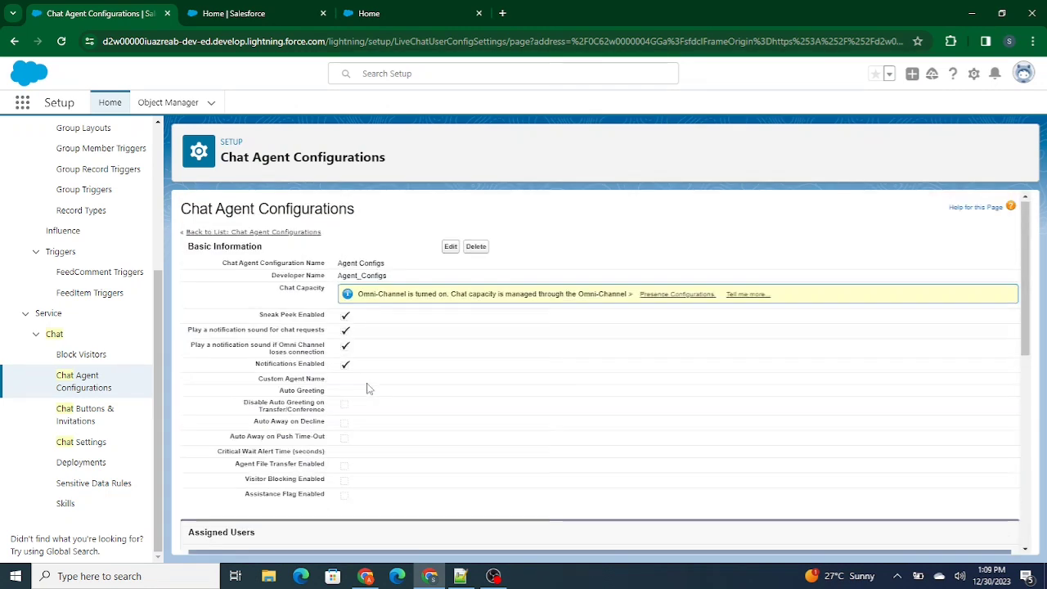
pyautogui.click(241, 18)
pyautogui.click(401, 10)
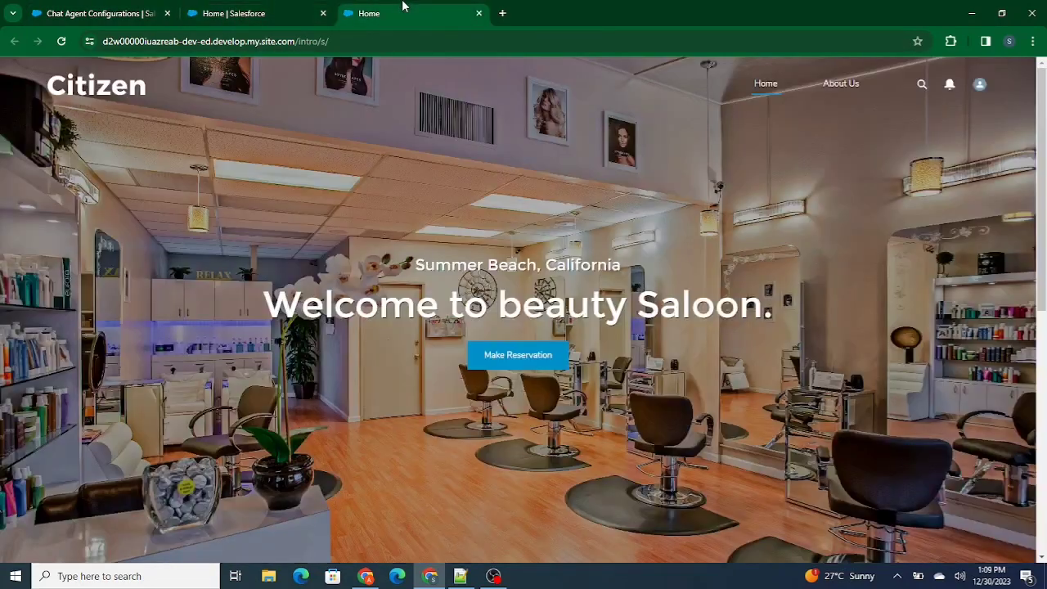
pyautogui.click(243, 7)
pyautogui.click(84, 8)
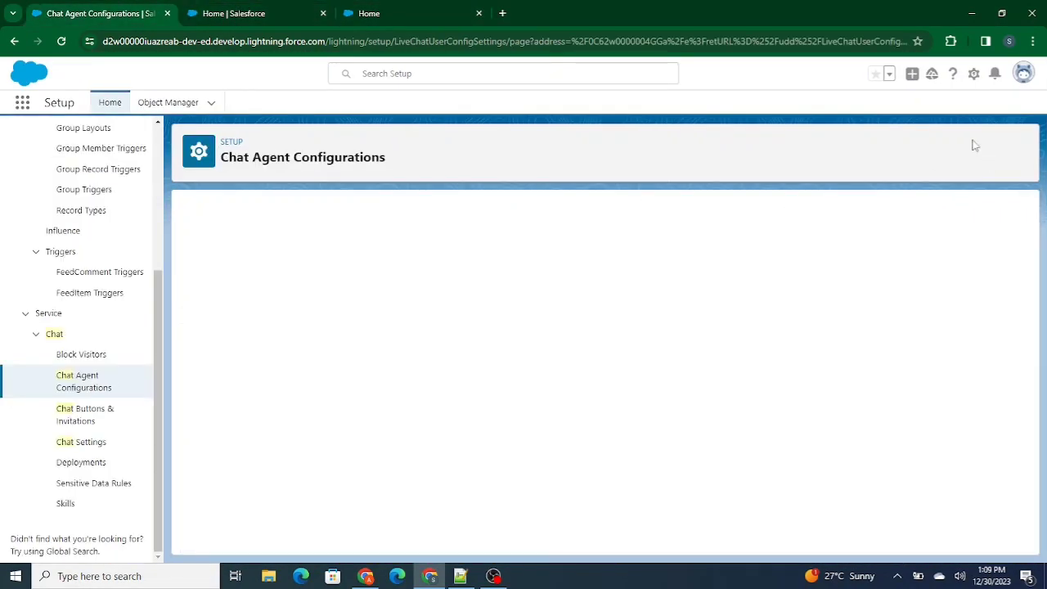
# Open Setup in a separate browser tab, search it for All Sites and open the All Sites page.
pyautogui.click(973, 74)
pyautogui.click(930, 112)
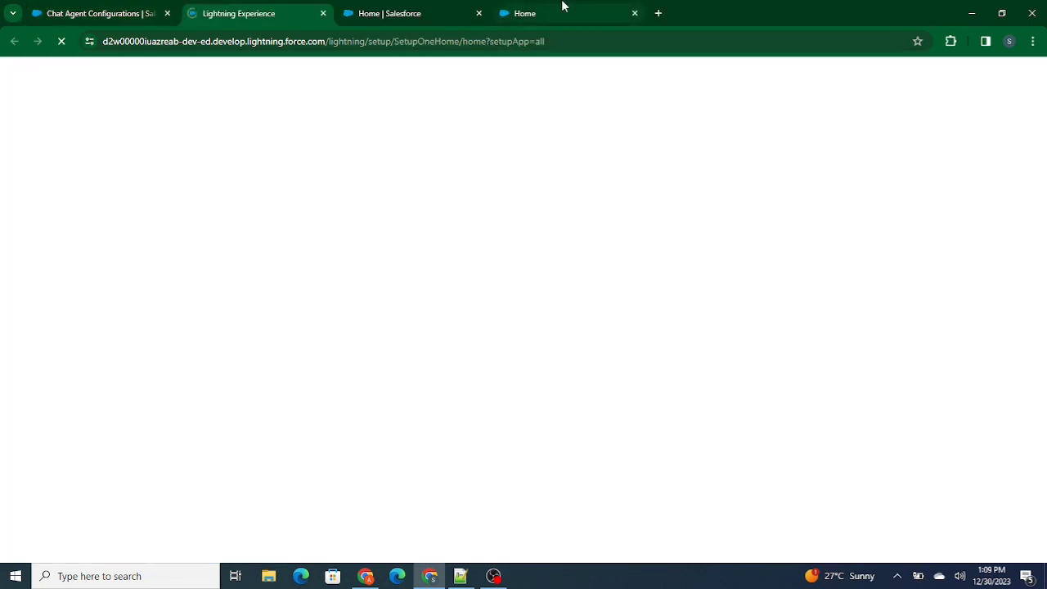
pyautogui.click(563, 8)
pyautogui.click(207, 10)
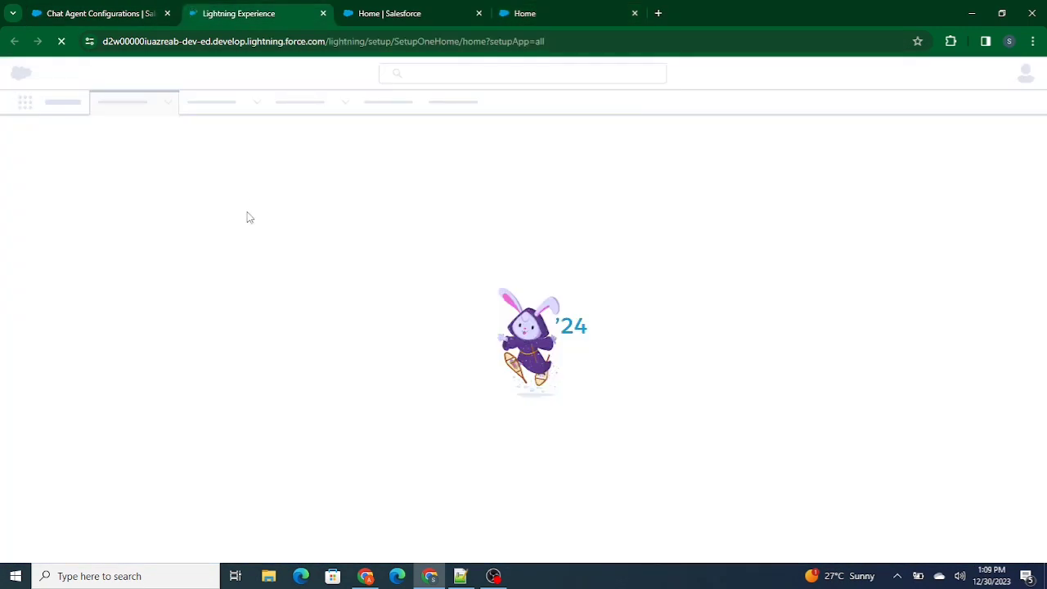
pyautogui.click(90, 8)
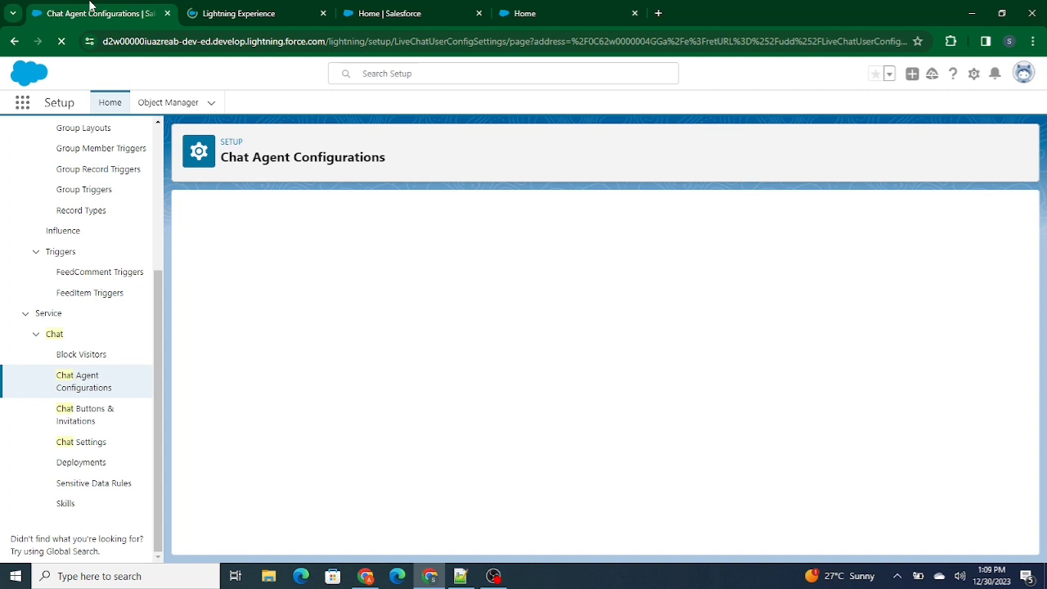
pyautogui.click(247, 8)
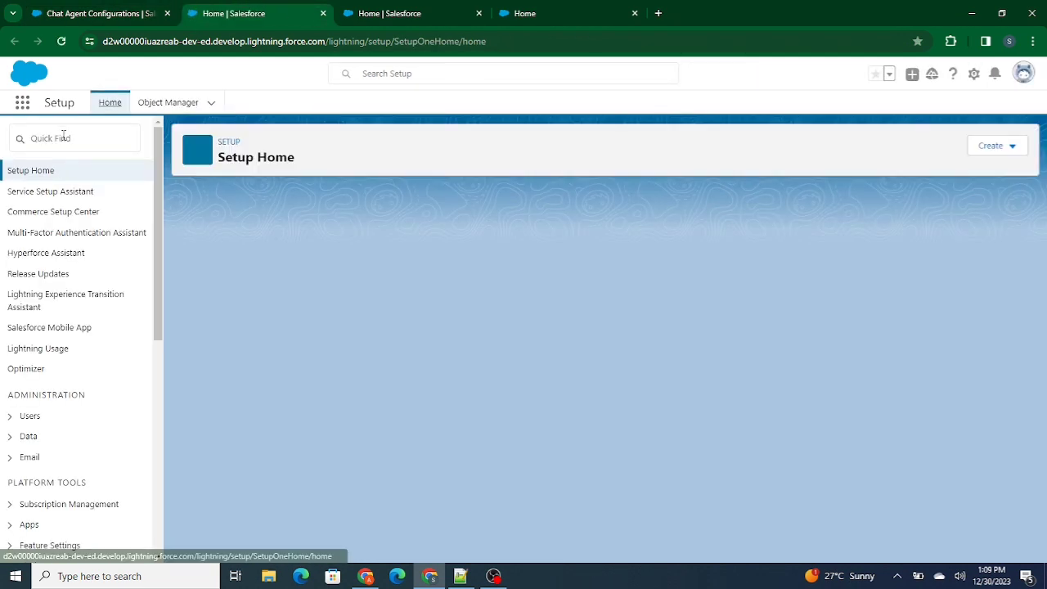
pyautogui.click(63, 138)
pyautogui.write('All Sites')
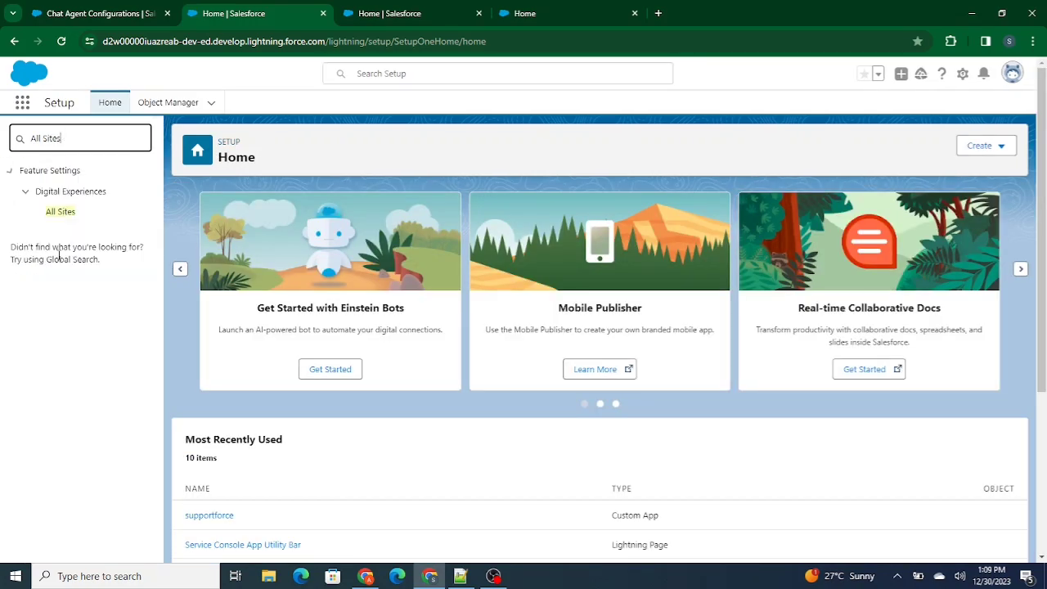
pyautogui.scroll(-1, 59, 255)
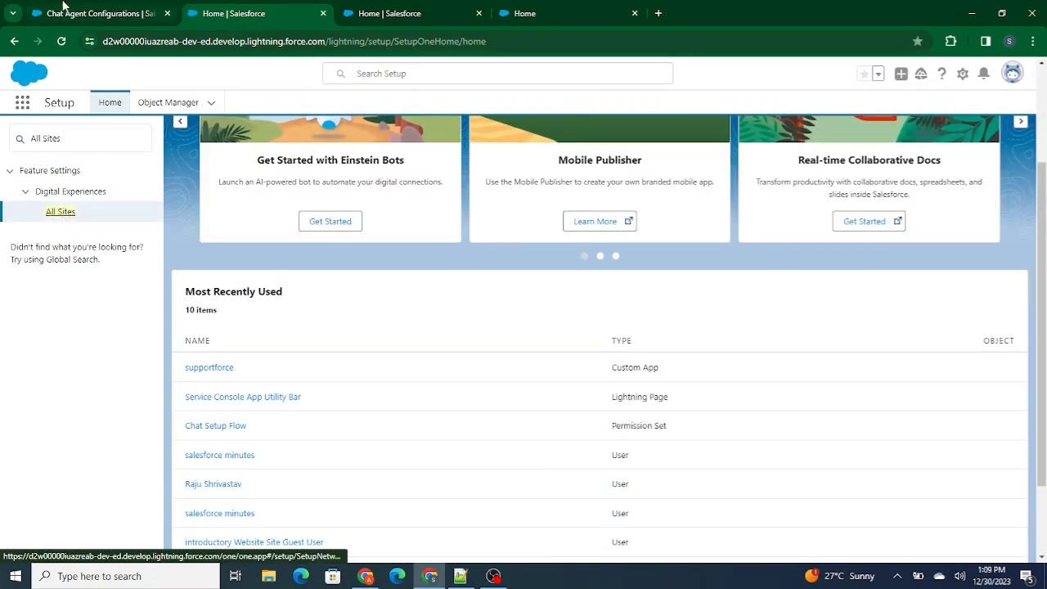
# Open the workspace of the introductory Website site from the Digital Experiences site list.
pyautogui.click(66, 8)
pyautogui.scroll(-15, 448, 469)
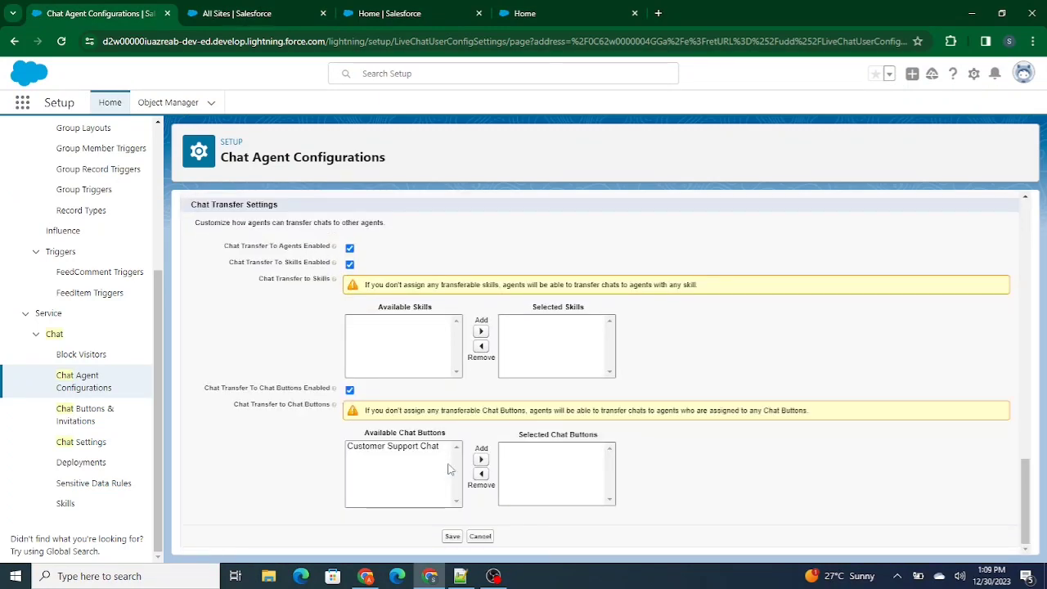
pyautogui.click(246, 13)
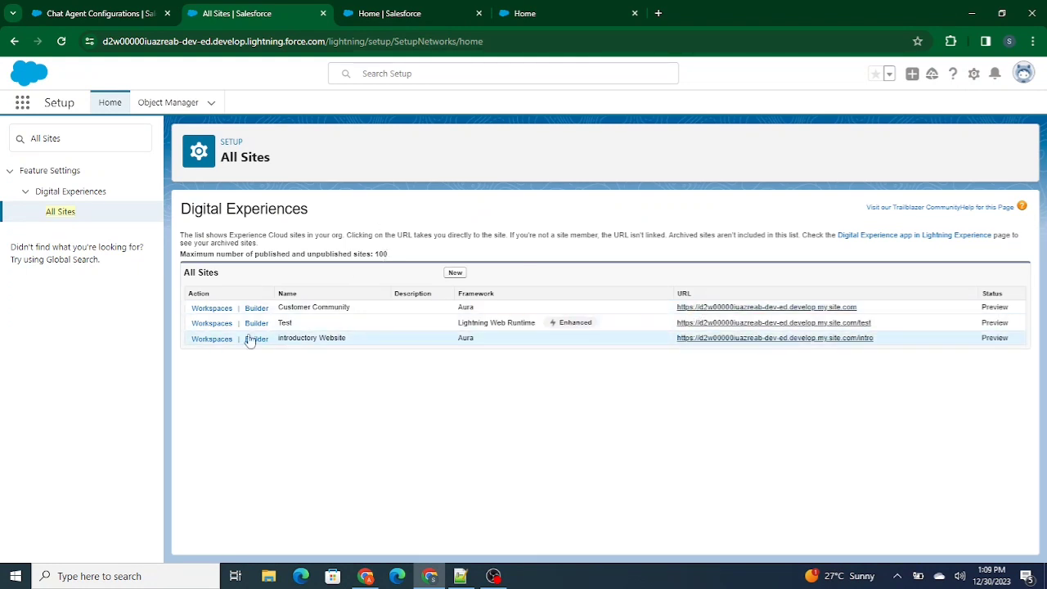
pyautogui.moveTo(350, 338); pyautogui.dragTo(273, 346)
pyautogui.click(311, 383)
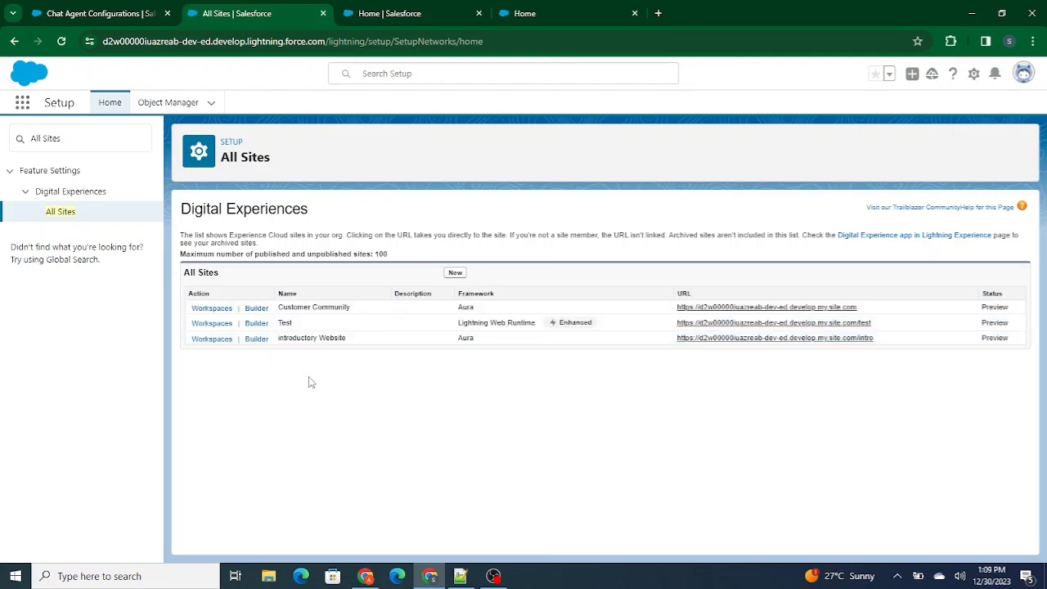
pyautogui.click(217, 344)
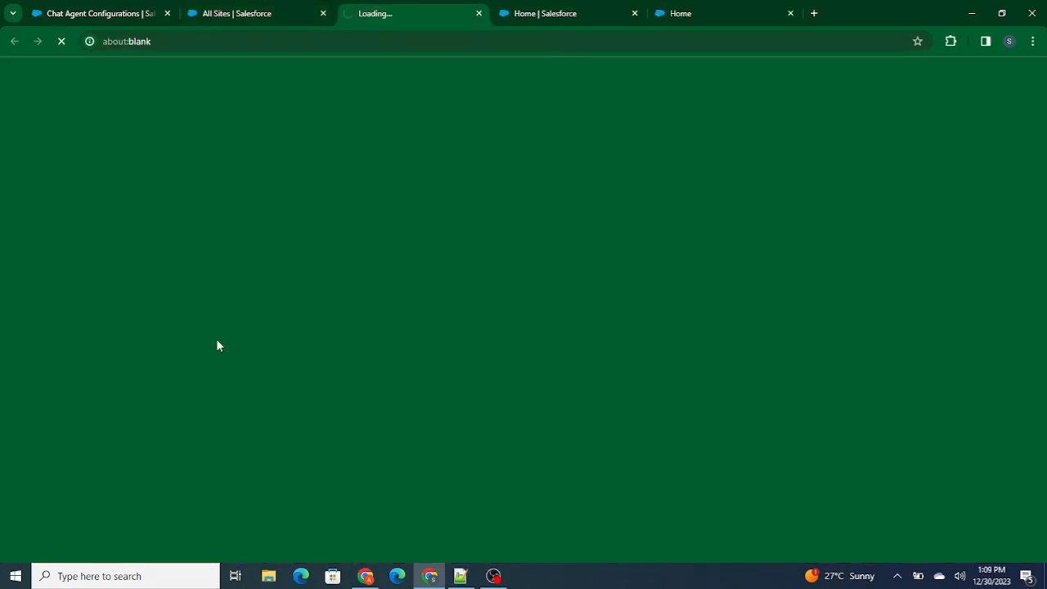
# Add Customer Support Chat to the selected chat buttons for transfers in the Chat Agent Configurations page and save the configuration.
pyautogui.click(131, 10)
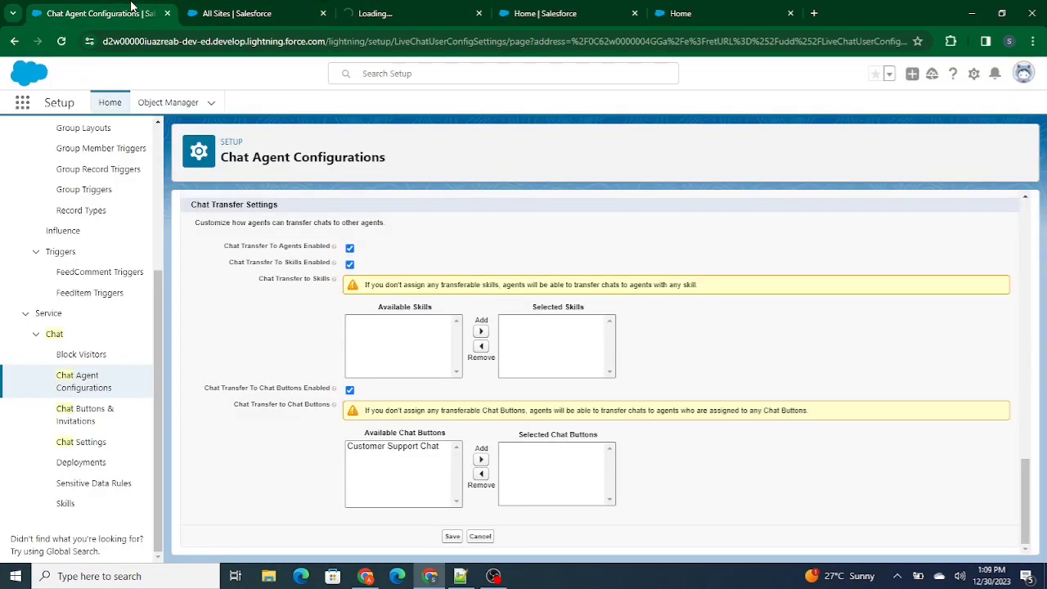
pyautogui.moveTo(391, 168); pyautogui.dragTo(245, 162)
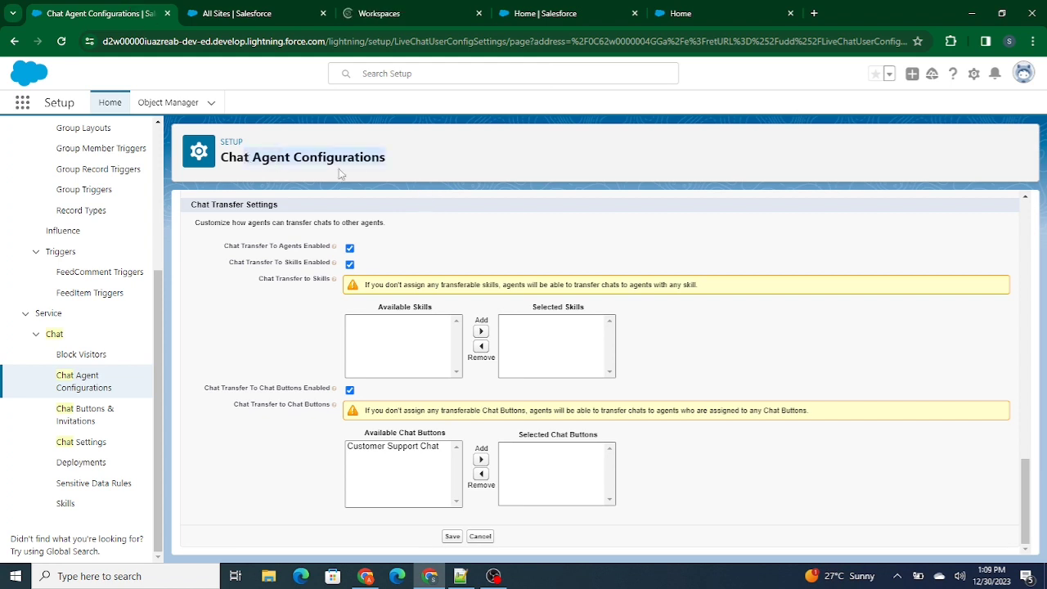
pyautogui.click(450, 169)
pyautogui.click(412, 448)
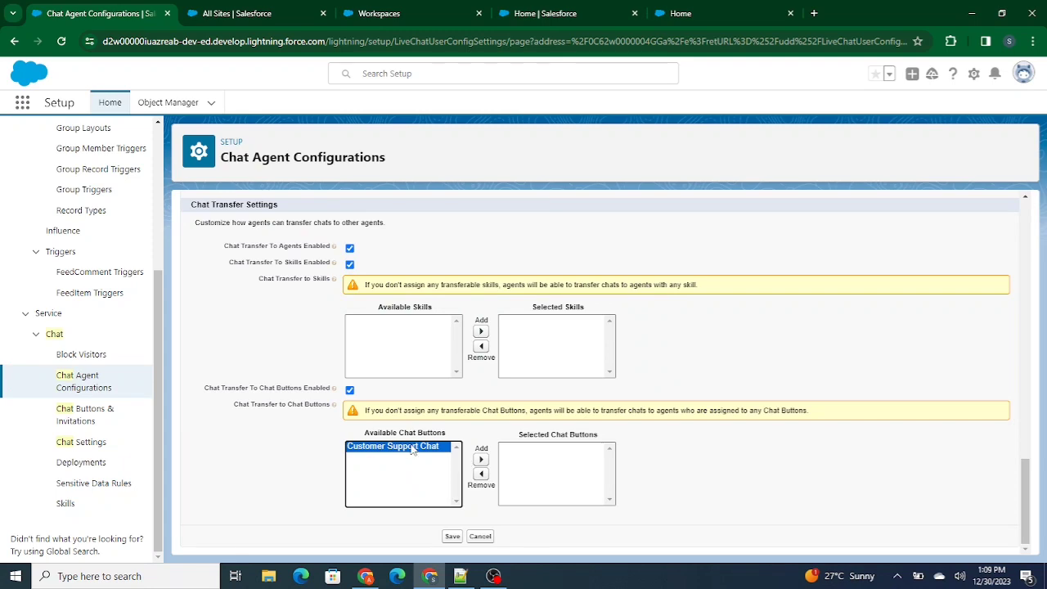
pyautogui.click(480, 461)
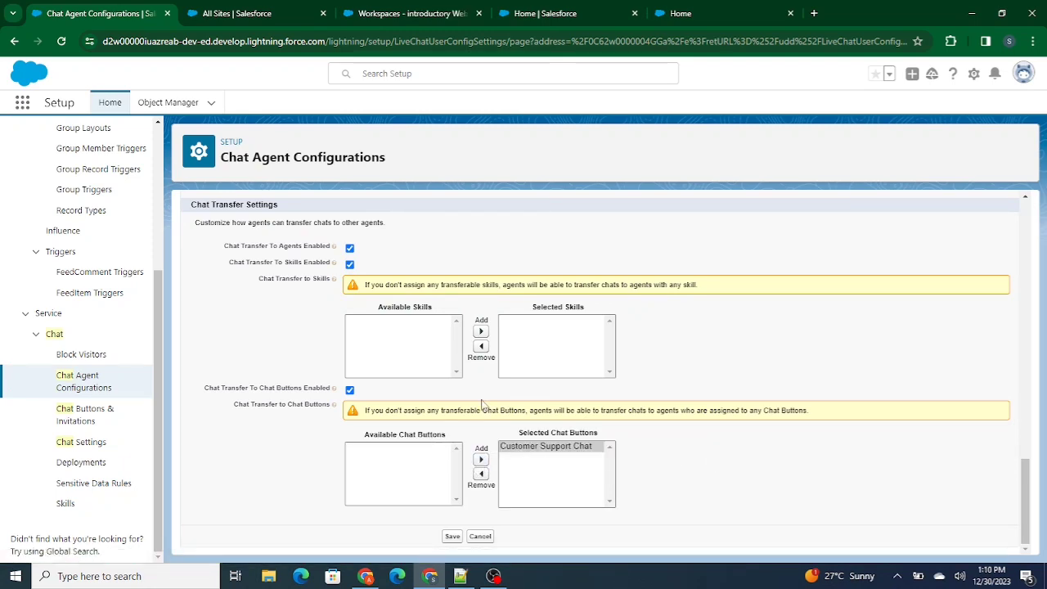
pyautogui.scroll(1, 483, 406)
pyautogui.scroll(-1, 483, 407)
pyautogui.click(451, 536)
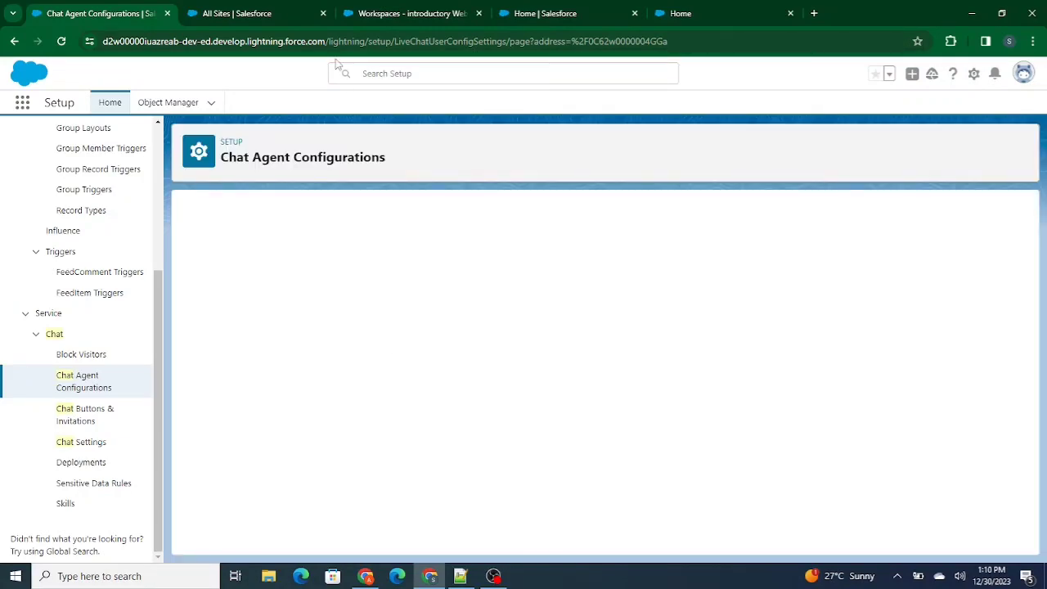
# Open the introductory Website site in Experience Builder from its workspace.
pyautogui.click(262, 10)
pyautogui.click(409, 10)
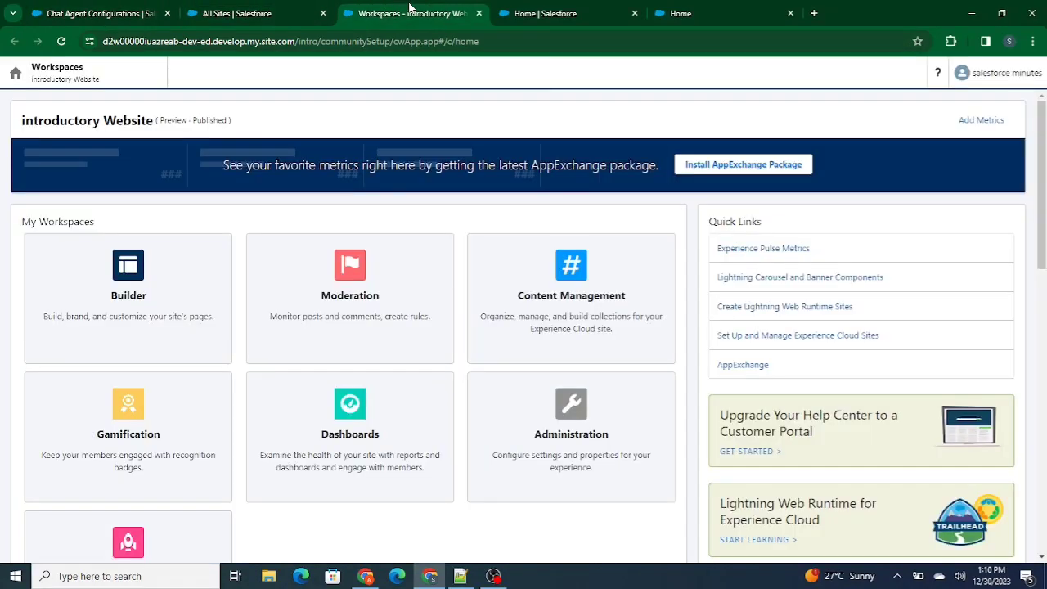
pyautogui.click(532, 13)
pyautogui.click(433, 13)
pyautogui.click(99, 294)
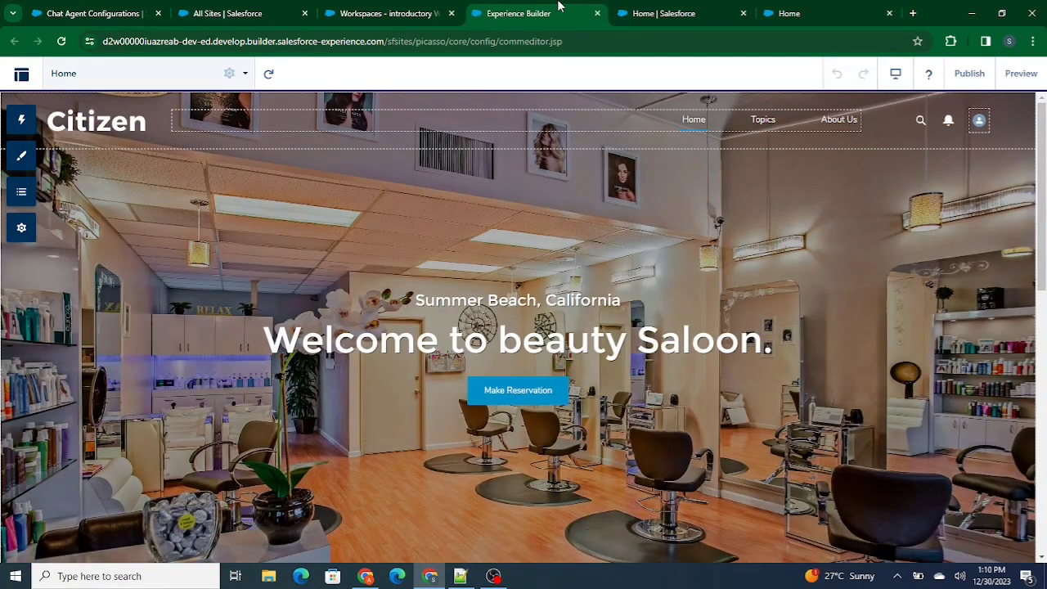
# Find the Embedded Service Chat component and place it in the Content Footer of the Home page.
pyautogui.scroll(-10, 739, 263)
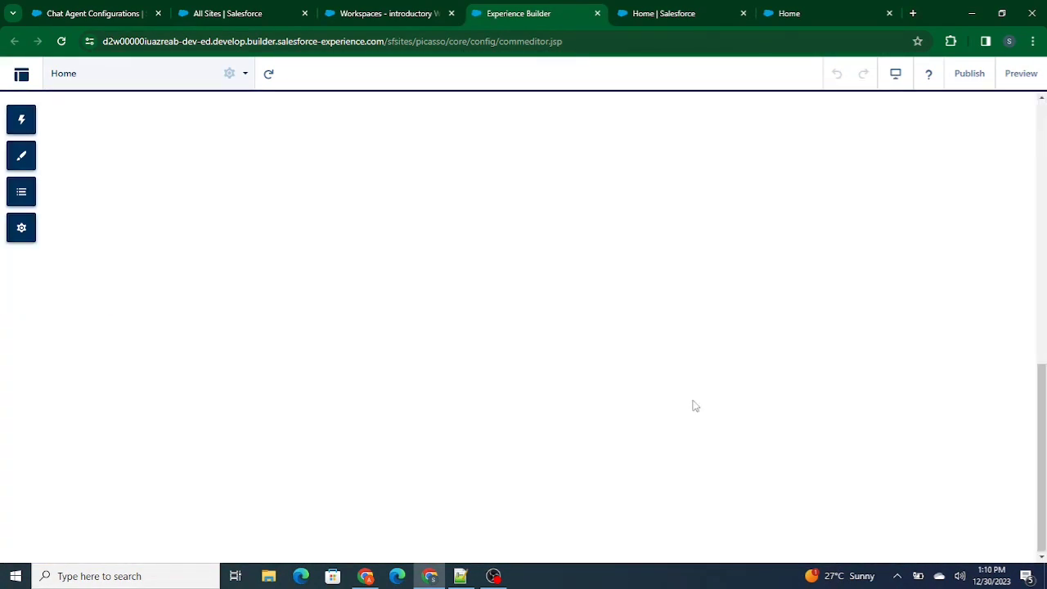
pyautogui.scroll(-10, 661, 382)
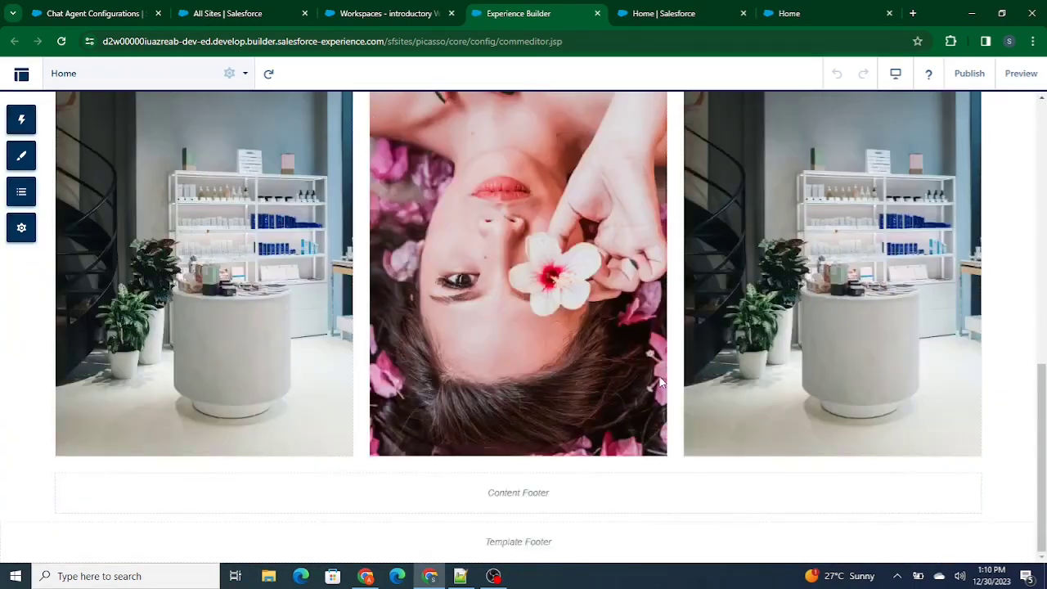
pyautogui.click(24, 122)
pyautogui.click(23, 122)
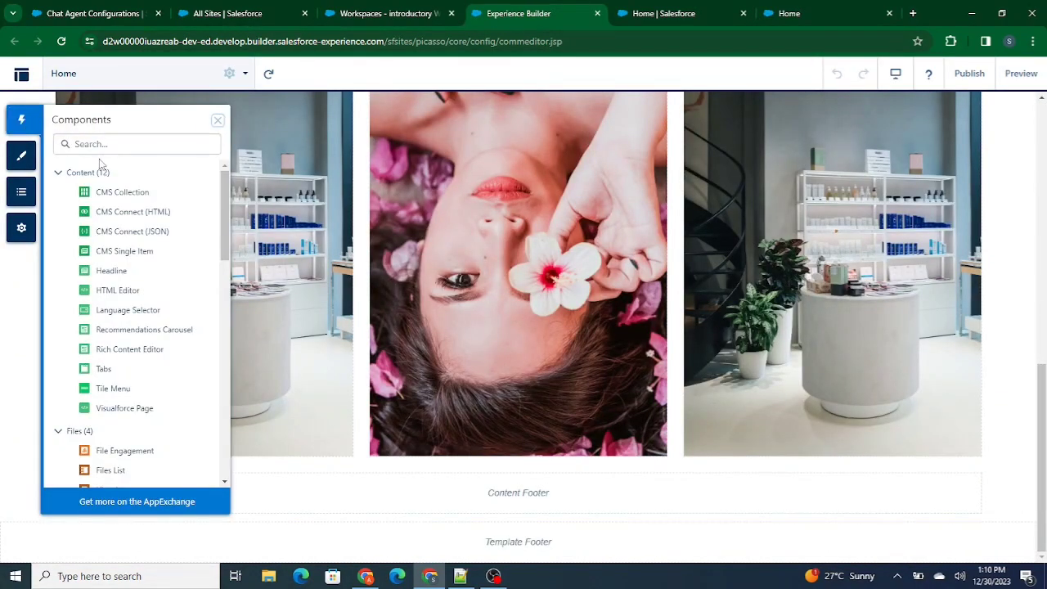
pyautogui.click(97, 146)
pyautogui.write('embe')
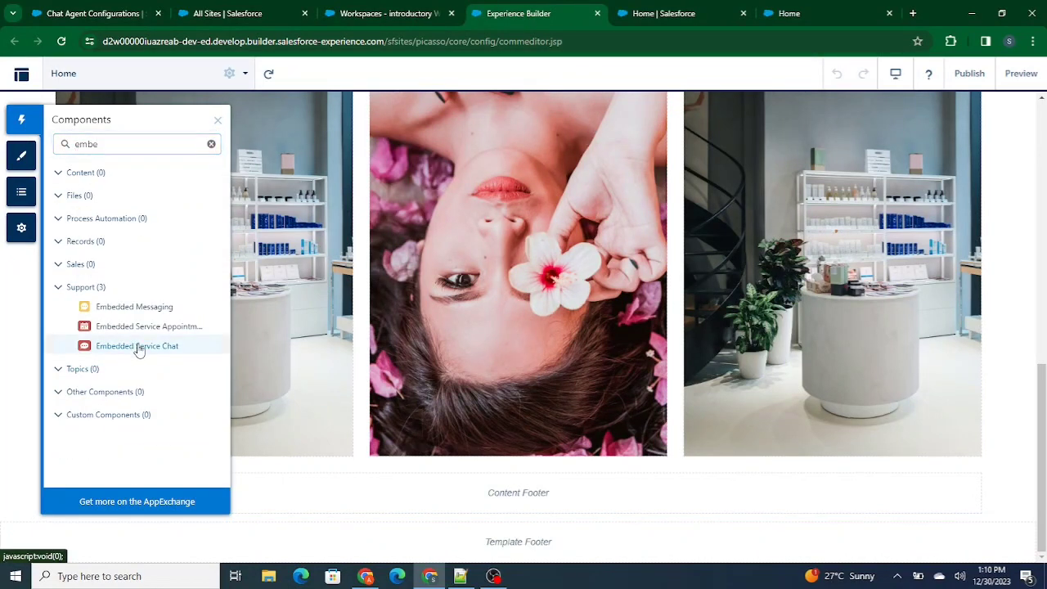
pyautogui.moveTo(140, 347); pyautogui.dragTo(530, 489)
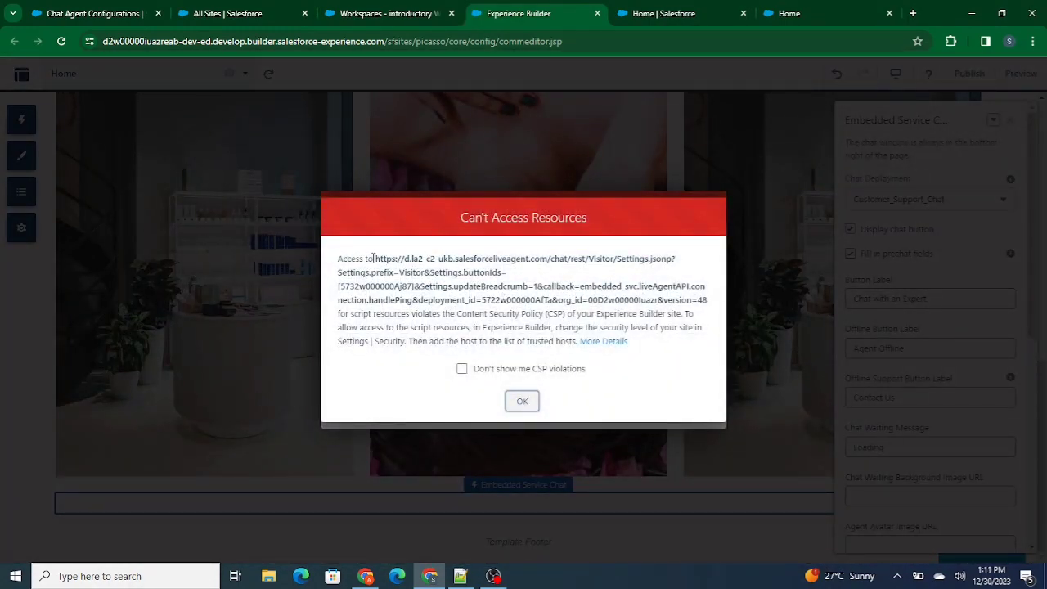
pyautogui.moveTo(372, 259); pyautogui.dragTo(711, 303)
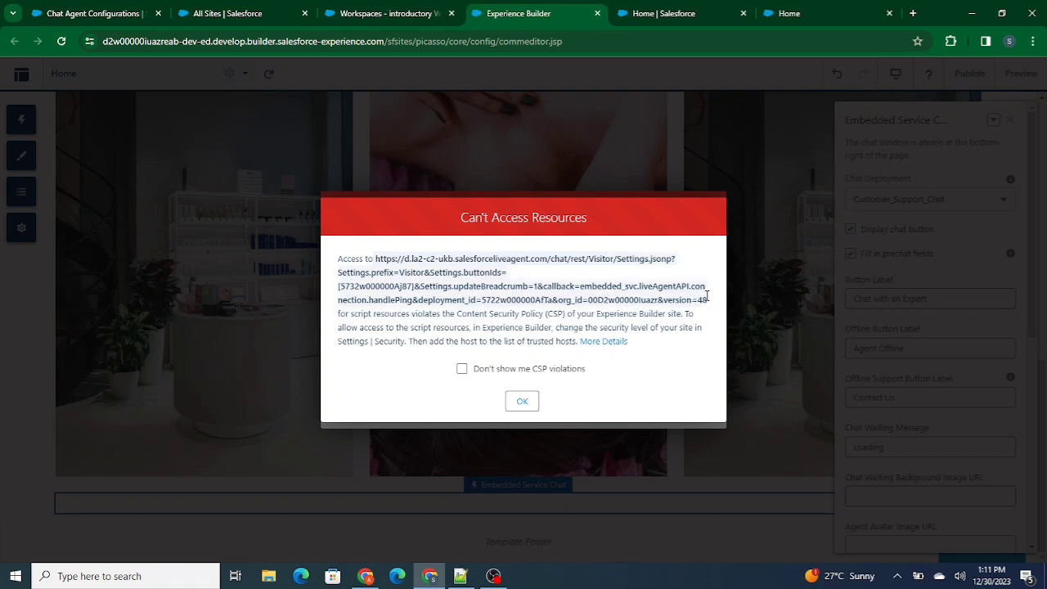
pyautogui.click(502, 327)
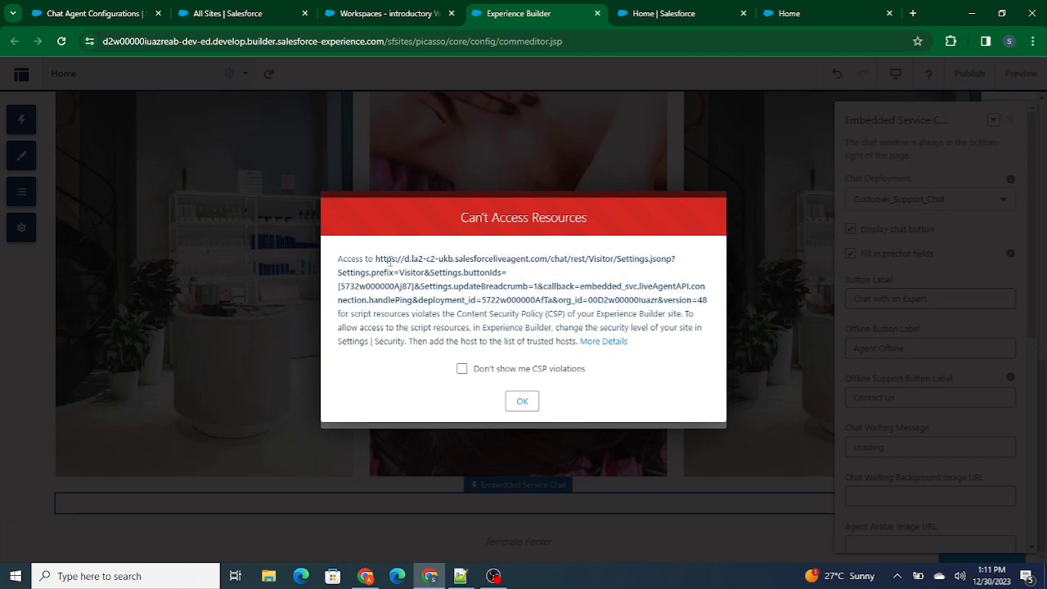
pyautogui.moveTo(375, 259); pyautogui.dragTo(535, 255)
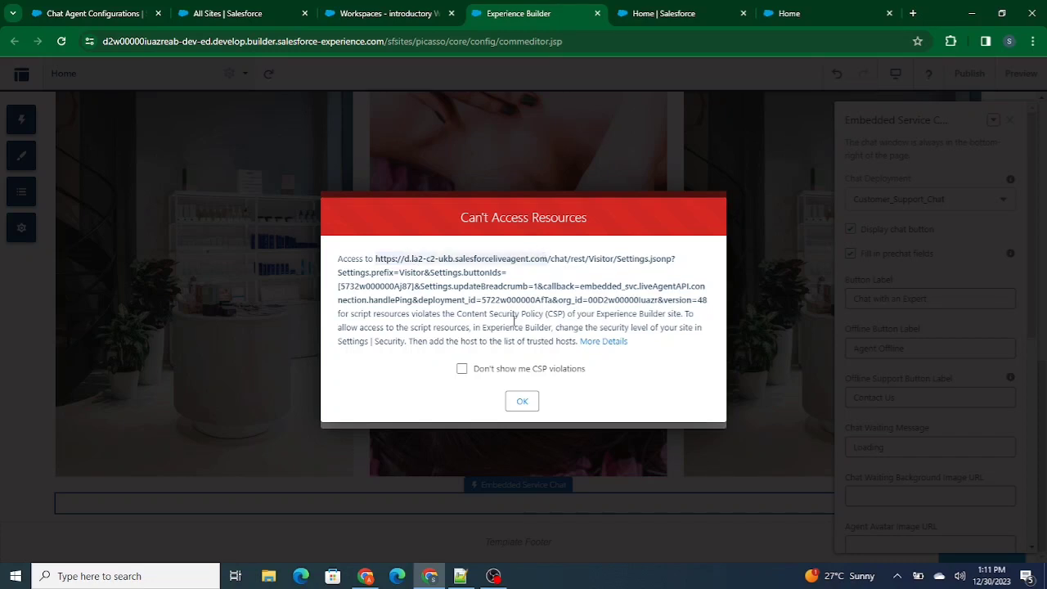
pyautogui.click(460, 576)
pyautogui.write('https://d.la2-c2-ukb.salesforceliveagent.com')
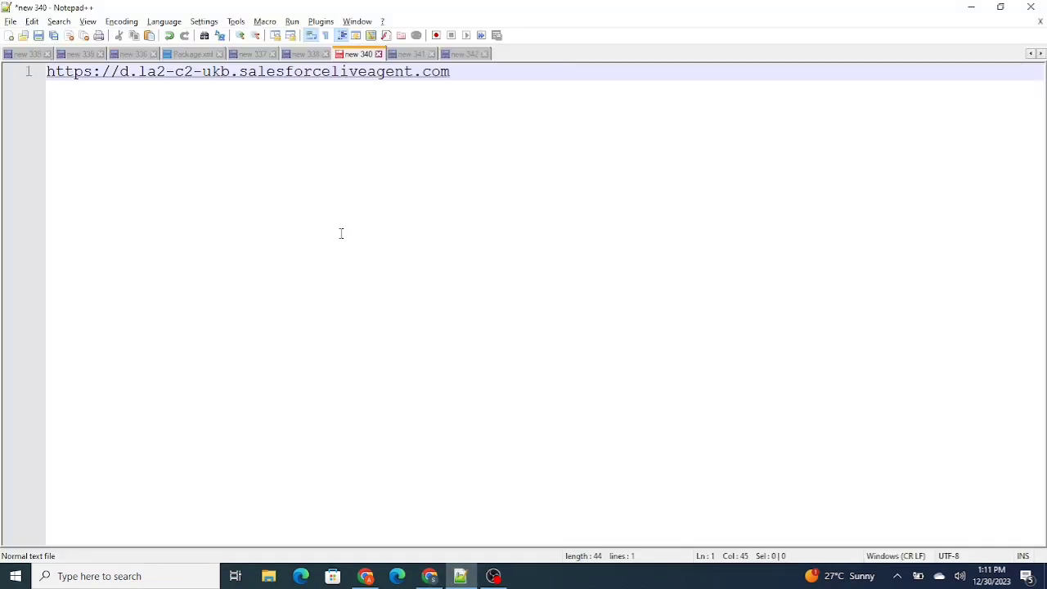
pyautogui.hotkey('alt', 'Tab')
pyautogui.click(522, 409)
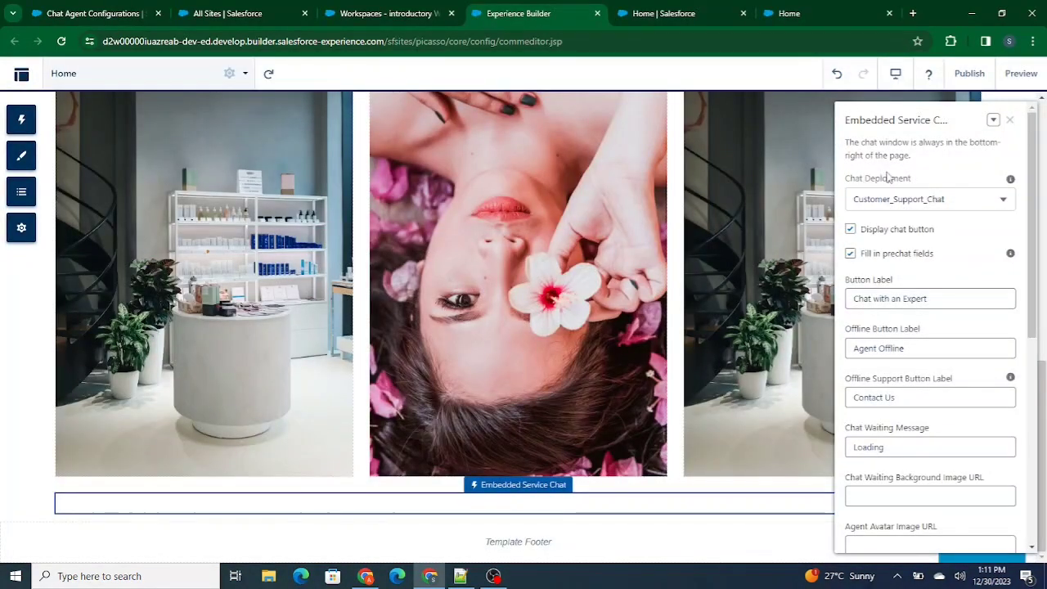
# Review the Embedded Service Chat properties, including its chat deployment and button labels, and close them.
pyautogui.moveTo(849, 139); pyautogui.dragTo(914, 173)
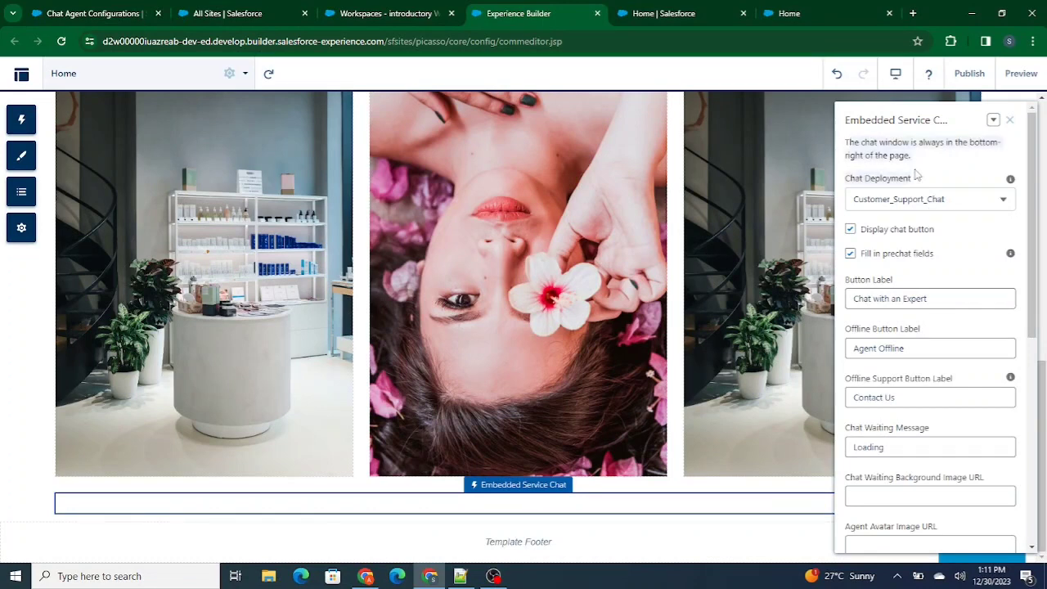
pyautogui.click(913, 199)
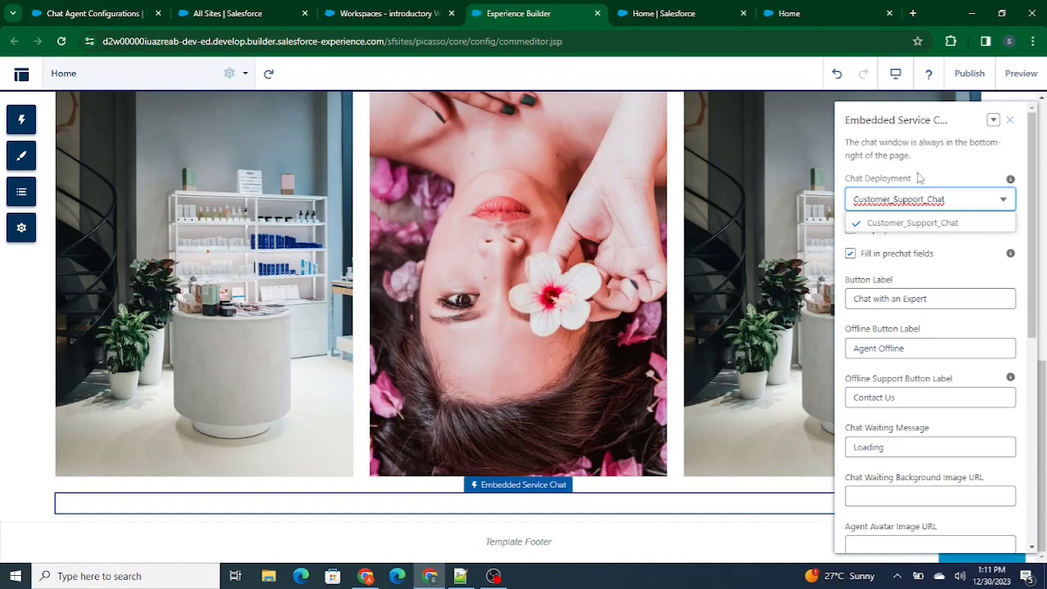
pyautogui.click(952, 233)
pyautogui.scroll(-3, 959, 235)
pyautogui.scroll(3, 959, 235)
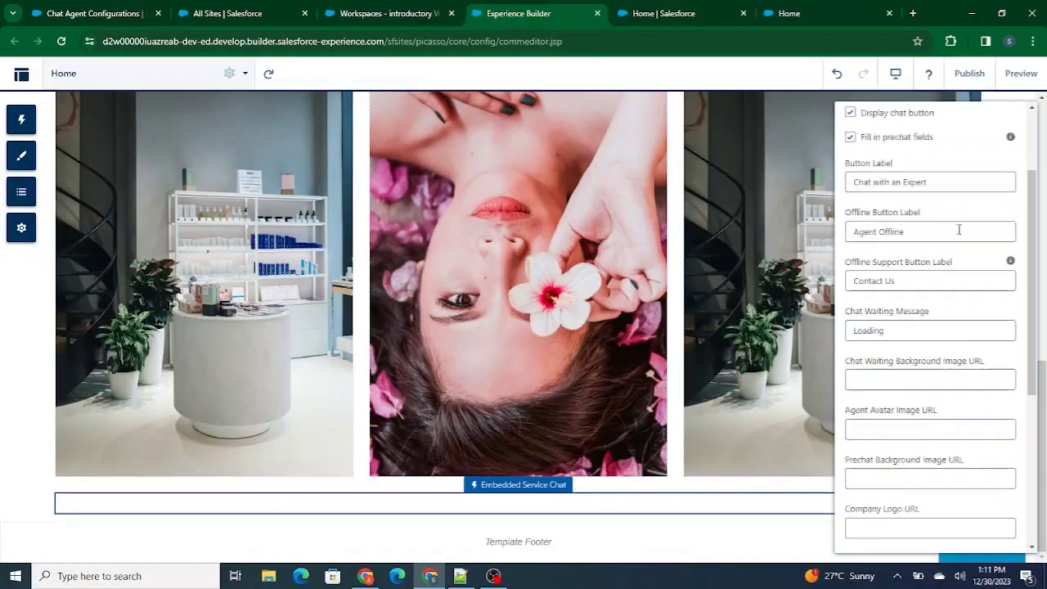
pyautogui.click(1010, 121)
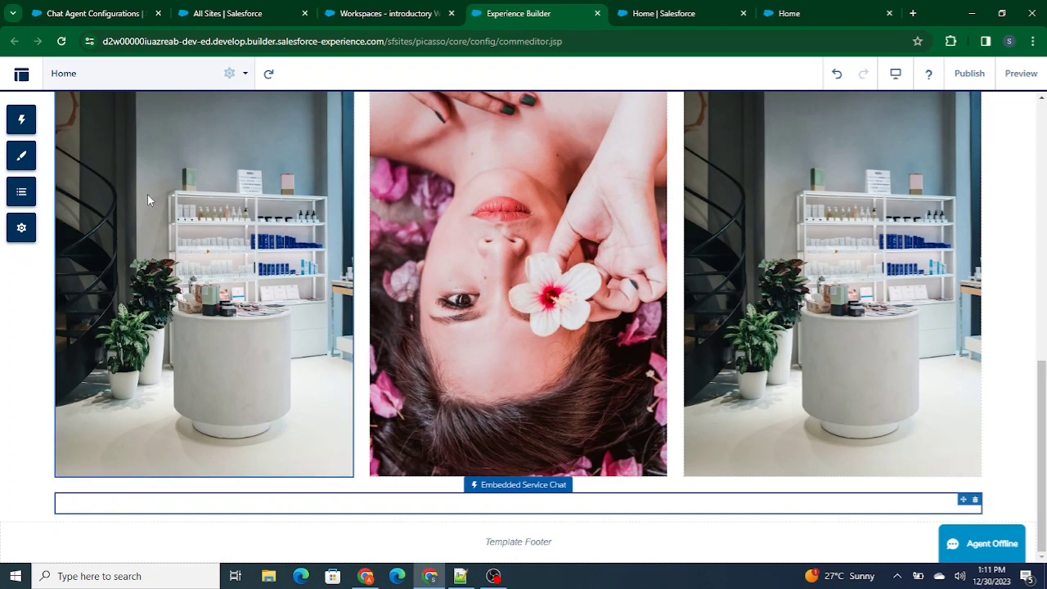
# Set the site's Content Security Policy level to Relaxed CSP: Permit Access to Inline Scripts and Allowed Hosts, and confirm the change.
pyautogui.click(462, 575)
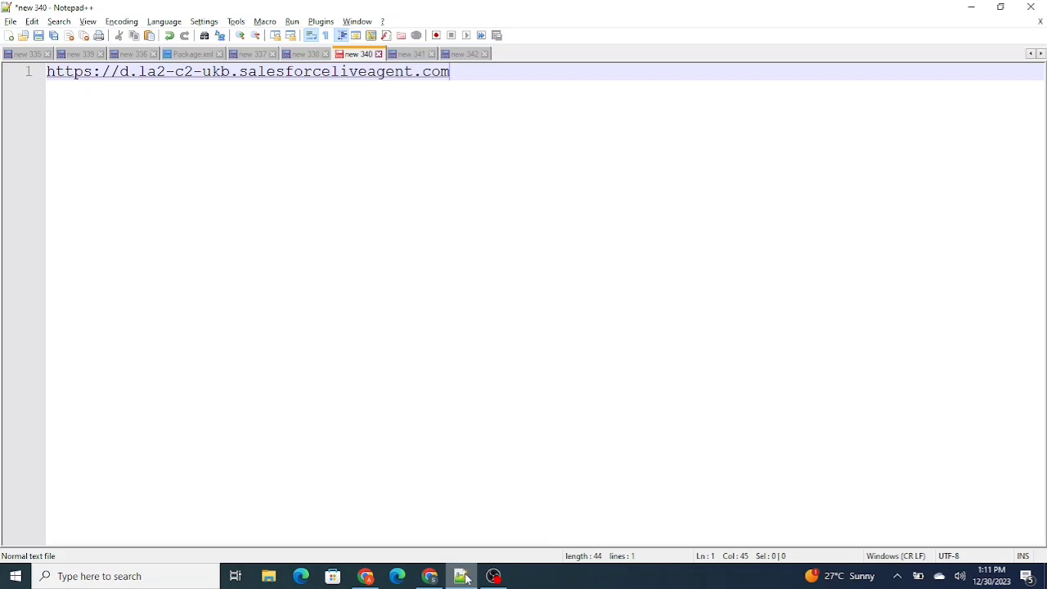
pyautogui.click(462, 577)
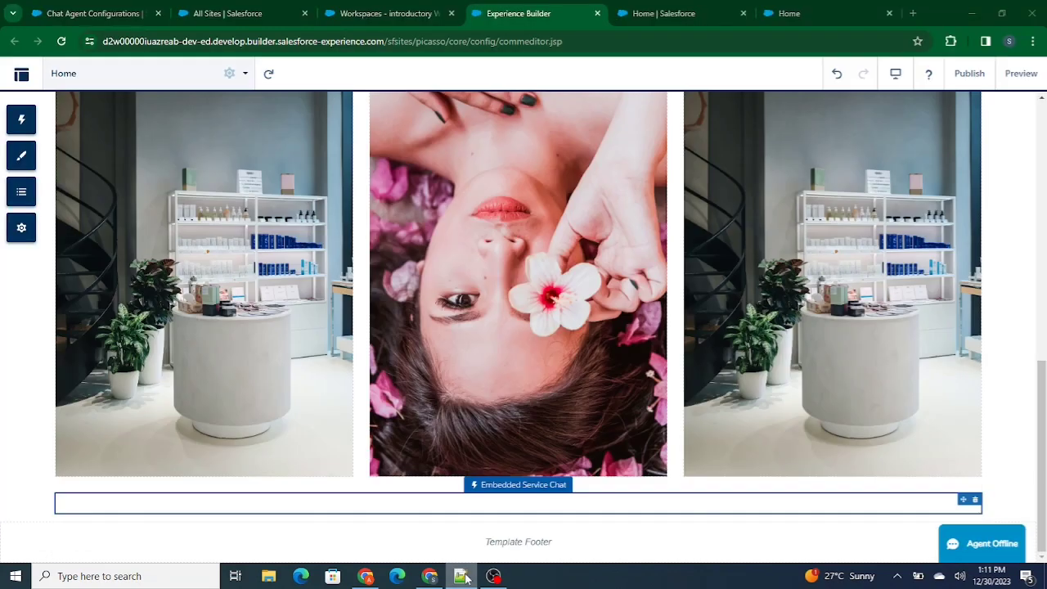
pyautogui.click(21, 231)
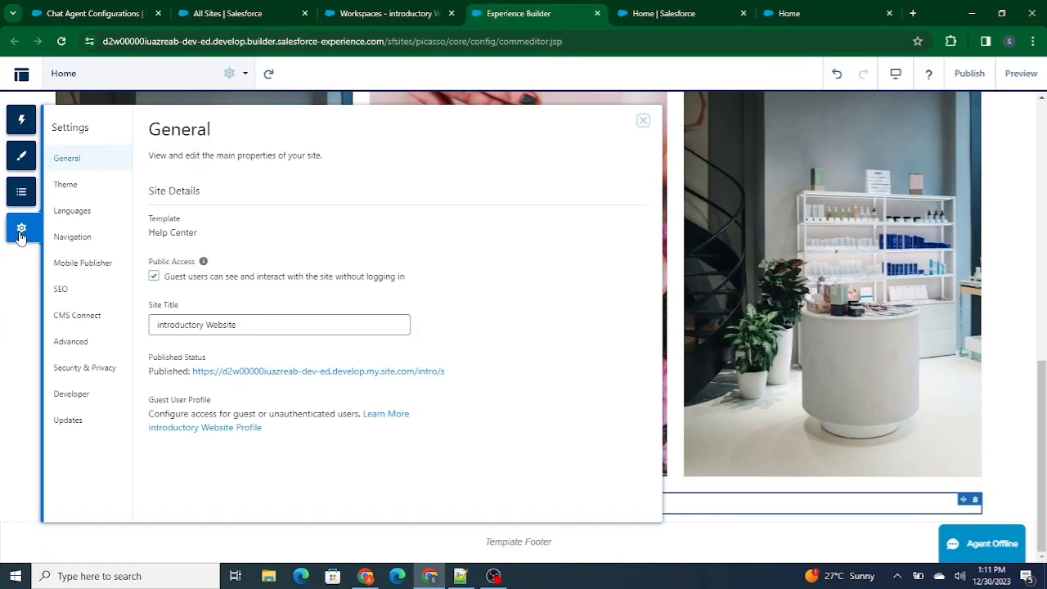
pyautogui.click(90, 369)
pyautogui.scroll(-2, 341, 348)
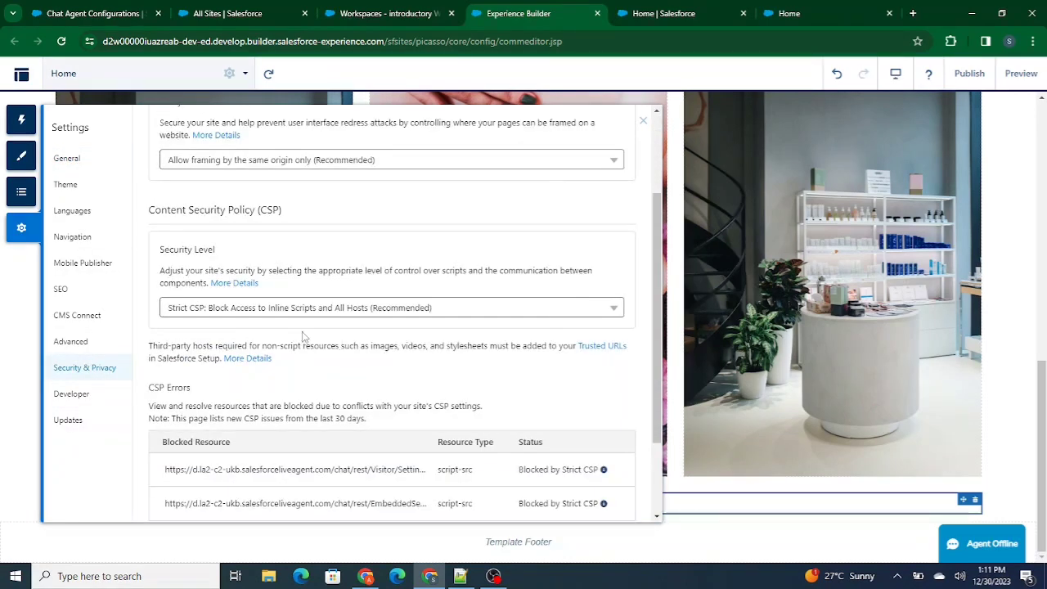
pyautogui.click(261, 310)
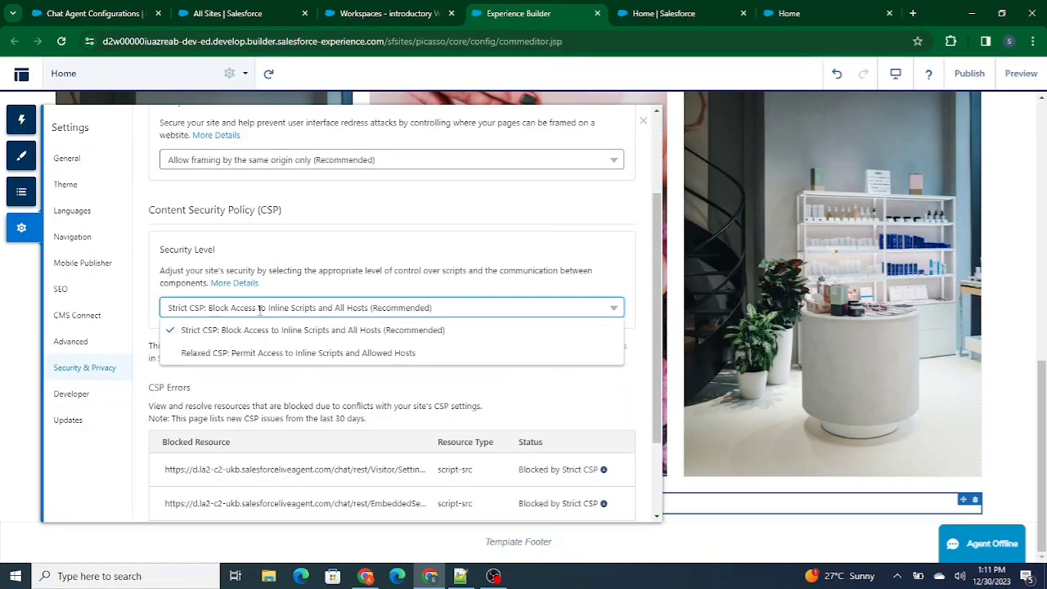
pyautogui.click(228, 354)
pyautogui.click(695, 357)
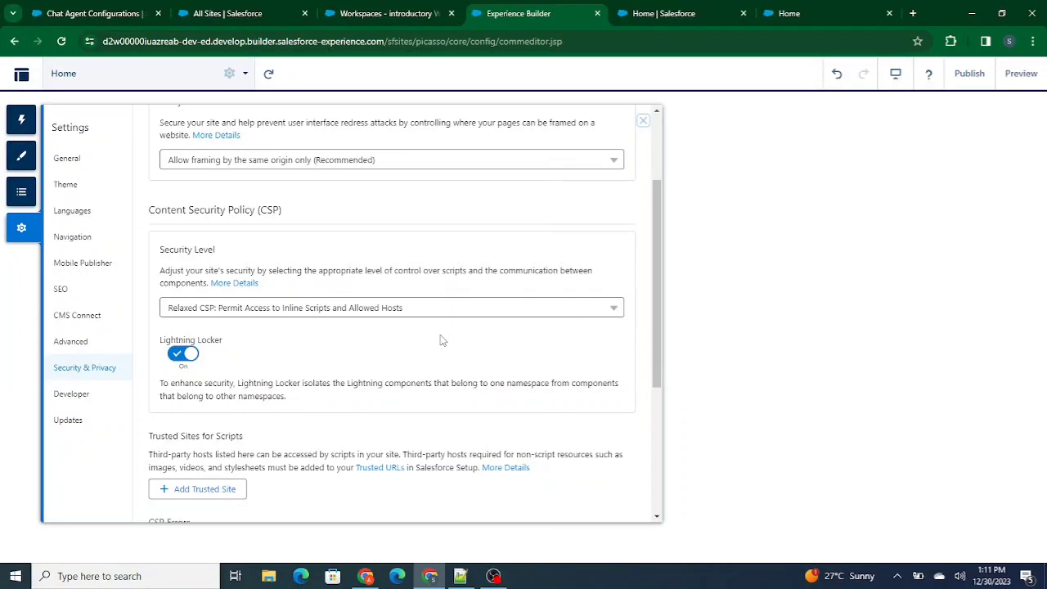
# Copy the noted live agent host URL from Notepad++, return to the site's trusted-site settings and dismiss the blocked-resource message.
pyautogui.scroll(-3, 440, 340)
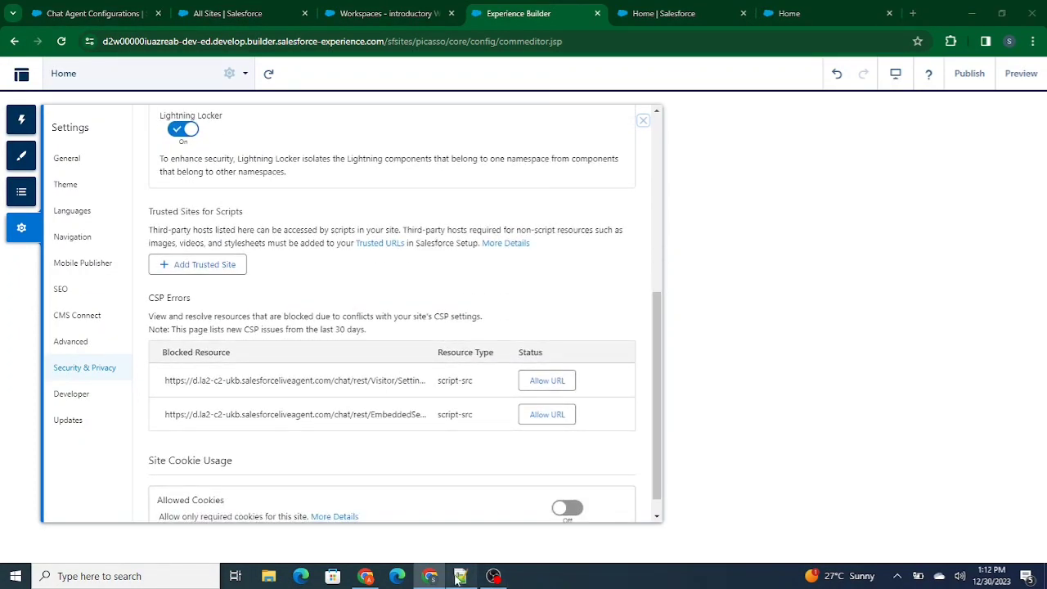
pyautogui.click(461, 576)
pyautogui.moveTo(458, 79); pyautogui.dragTo(2, 74)
pyautogui.hotkey('ctrl', 'c')
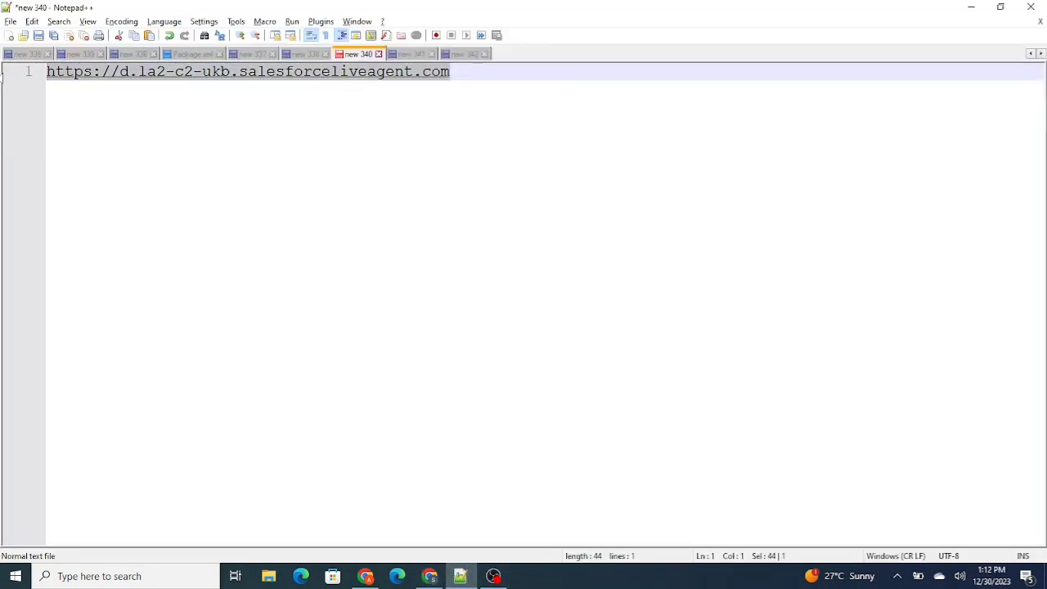
pyautogui.hotkey('alt', 'Tab')
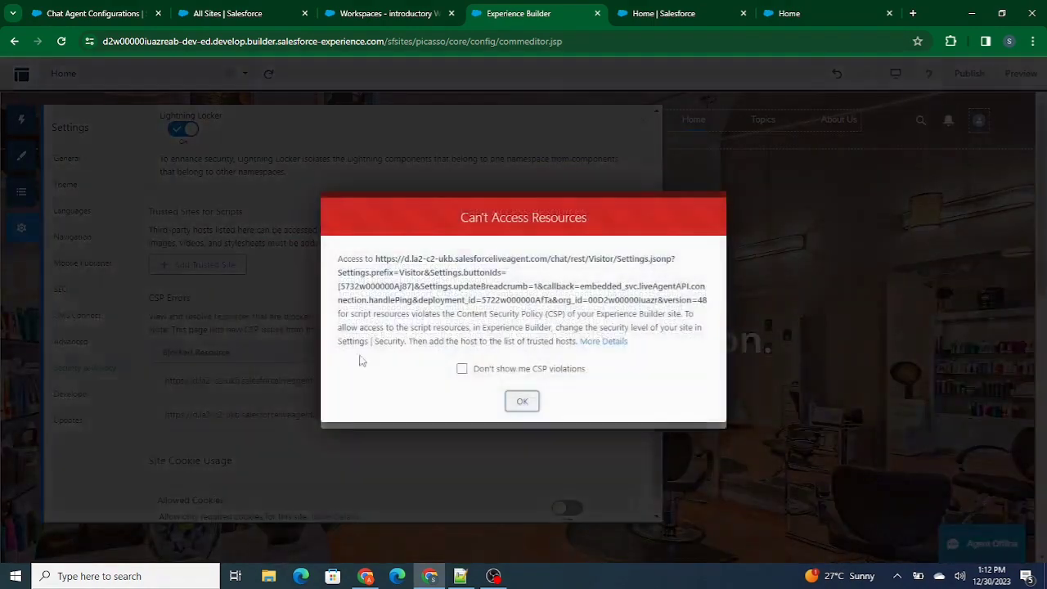
pyautogui.click(519, 403)
pyautogui.click(521, 405)
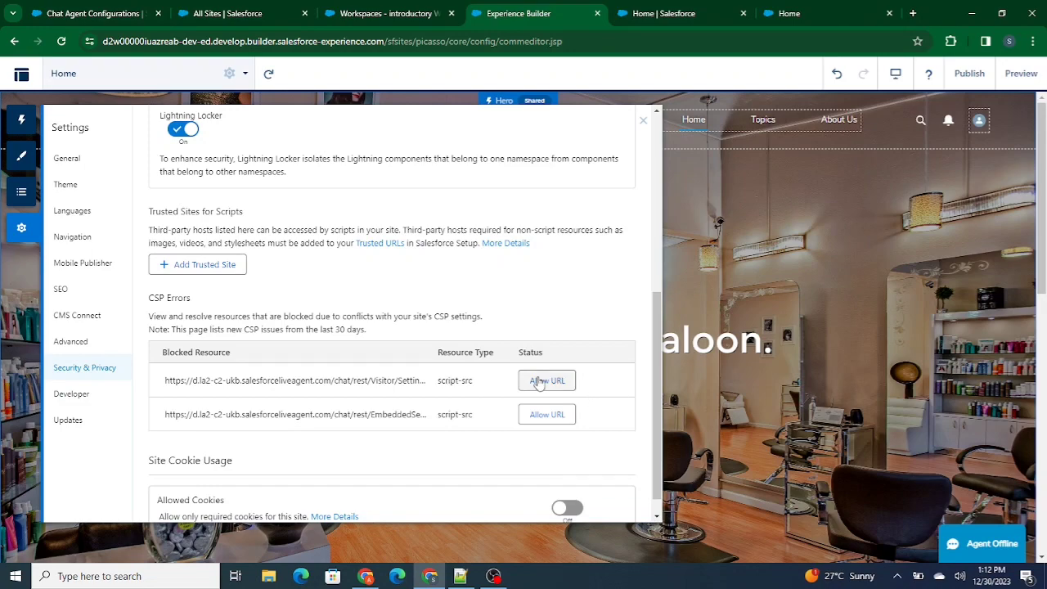
pyautogui.click(205, 264)
pyautogui.click(395, 329)
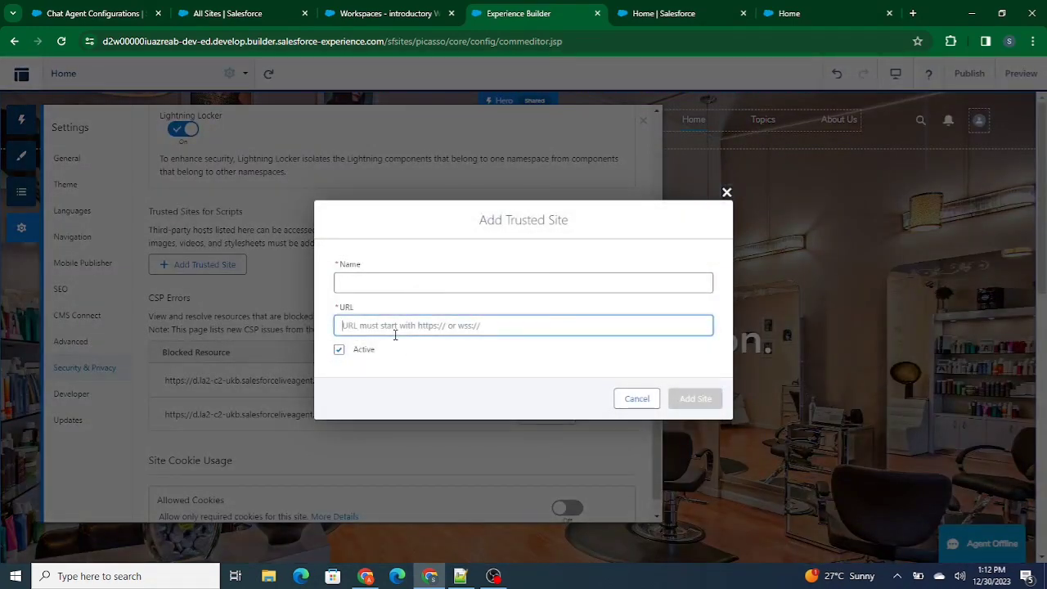
pyautogui.hotkey('ctrl', 'v')
pyautogui.click(382, 284)
pyautogui.write('Chat')
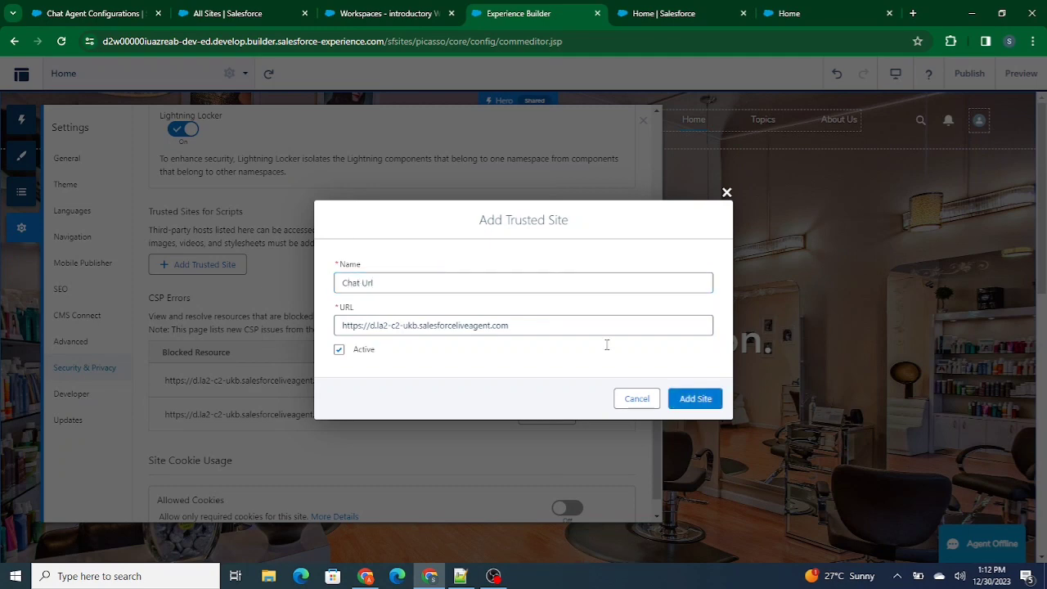
pyautogui.click(695, 399)
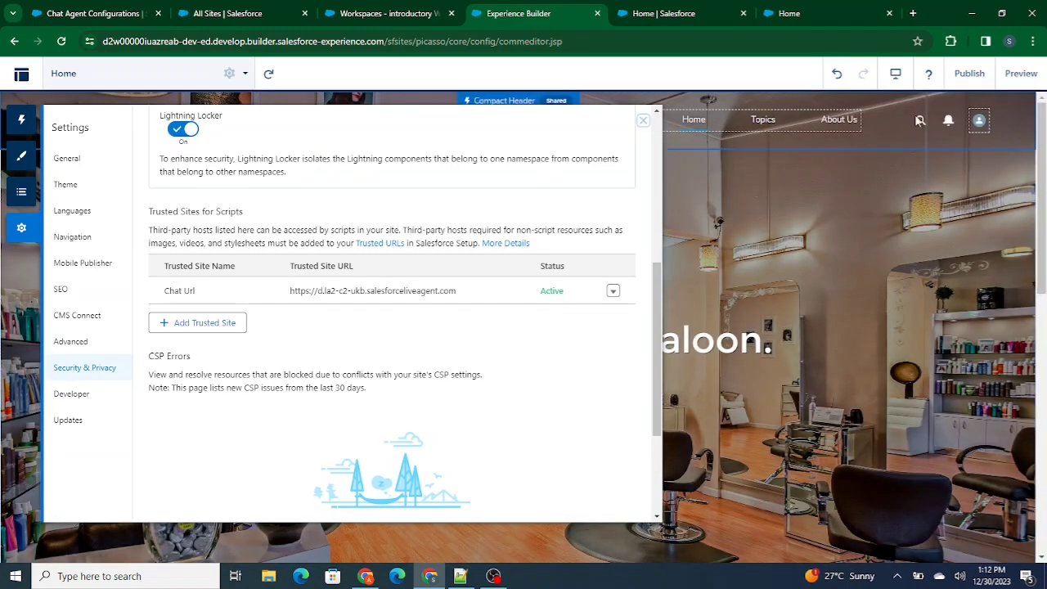
# Publish the salon site's changes and acknowledge the publishing notice.
pyautogui.click(969, 74)
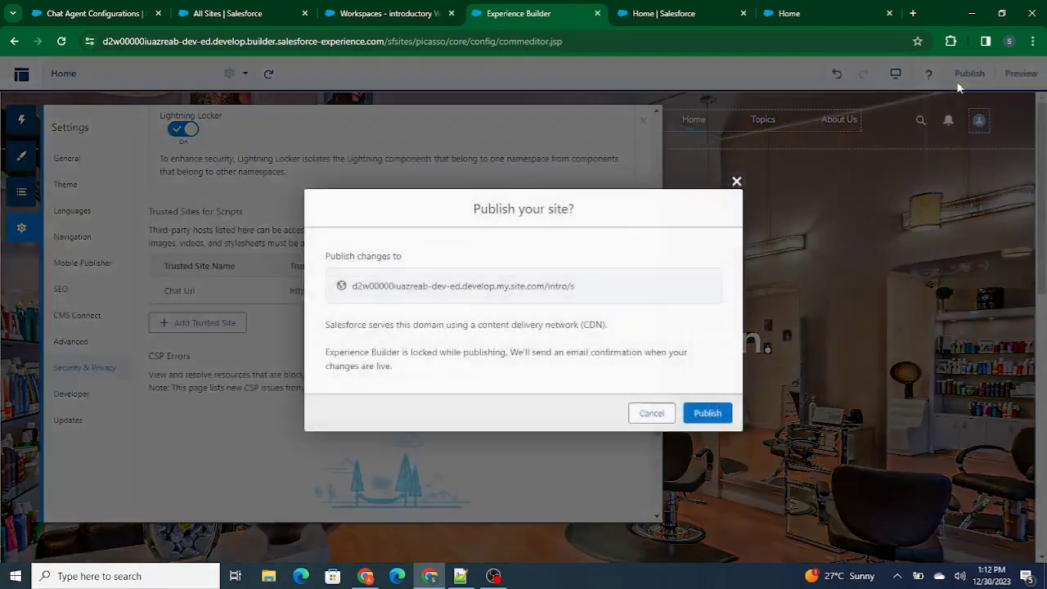
pyautogui.click(720, 412)
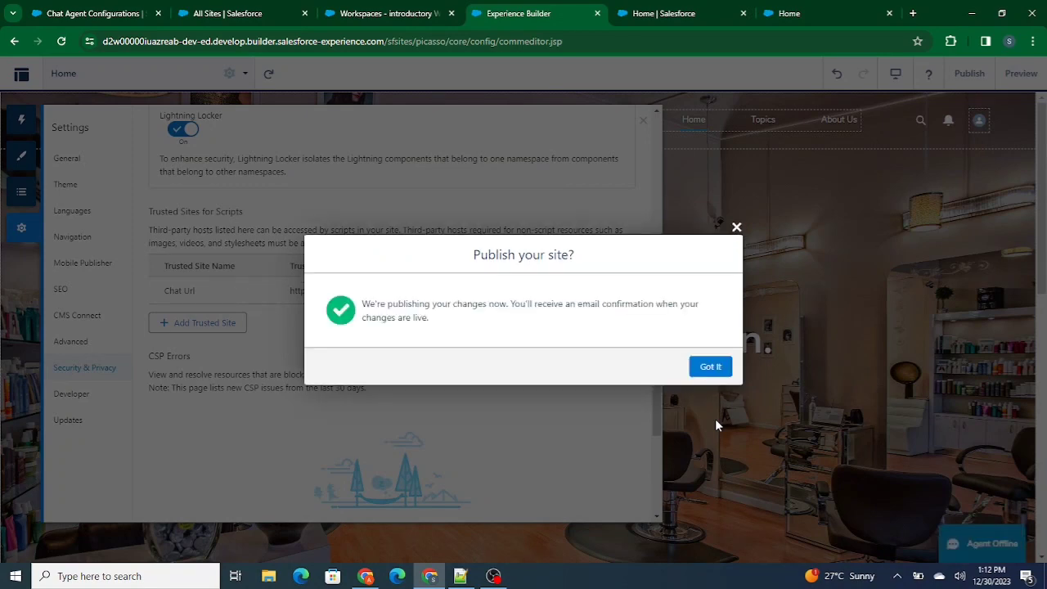
pyautogui.click(710, 366)
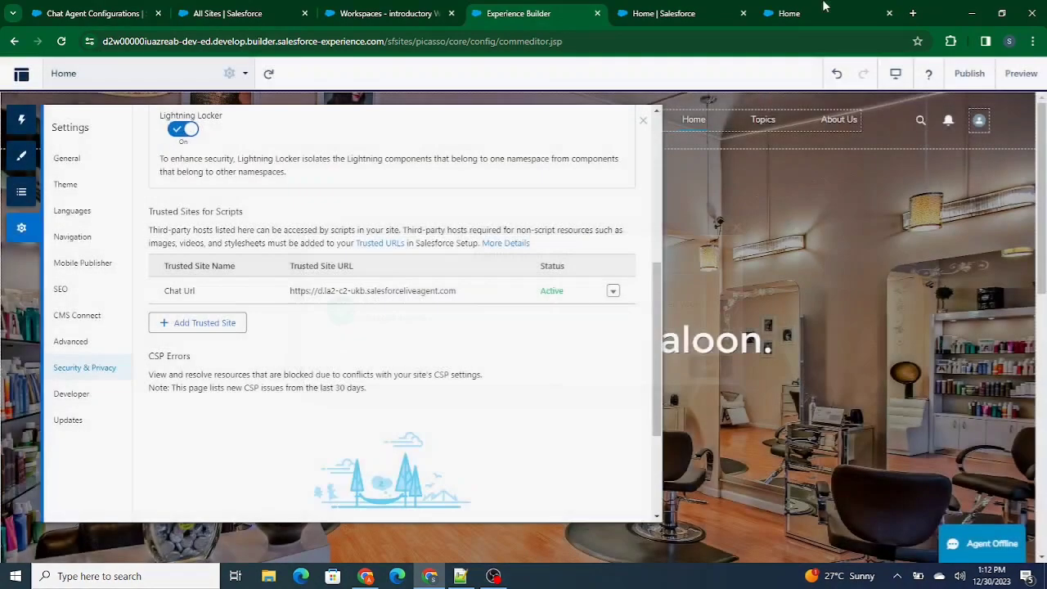
# Reload the published salon site and place its browser tab directly after the All Sites tab.
pyautogui.click(789, 13)
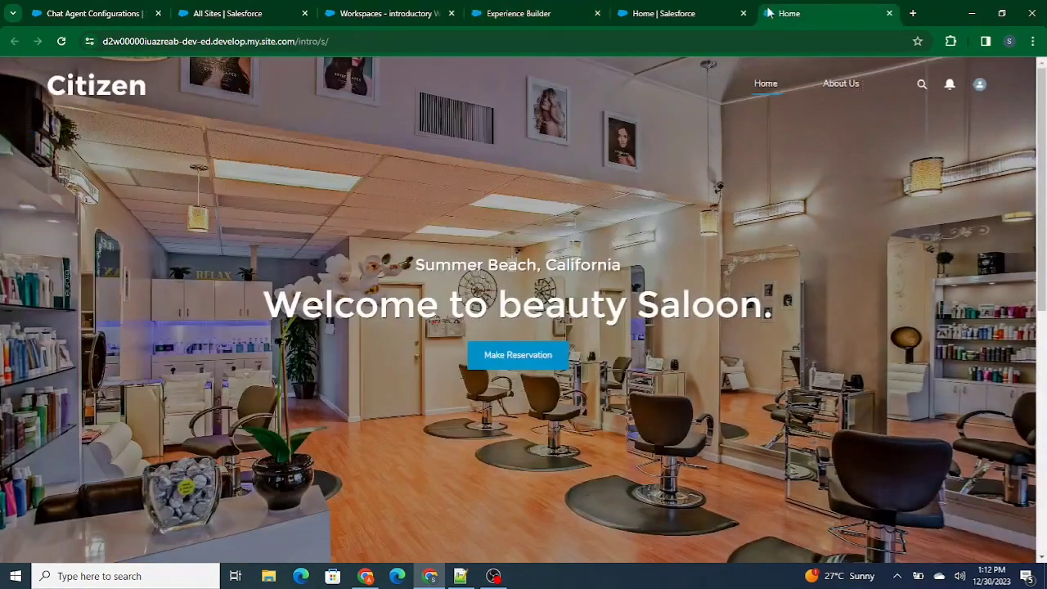
pyautogui.click(61, 40)
pyautogui.moveTo(823, 13); pyautogui.dragTo(400, 5)
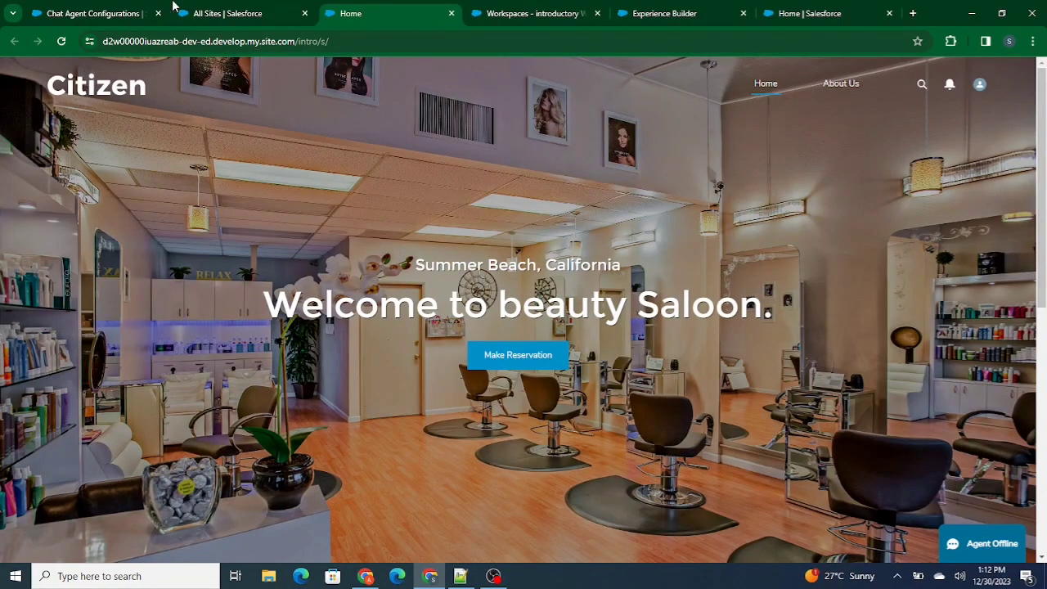
# From the All Sites setup page, search the apps for Service and open the Service Console.
pyautogui.click(219, 8)
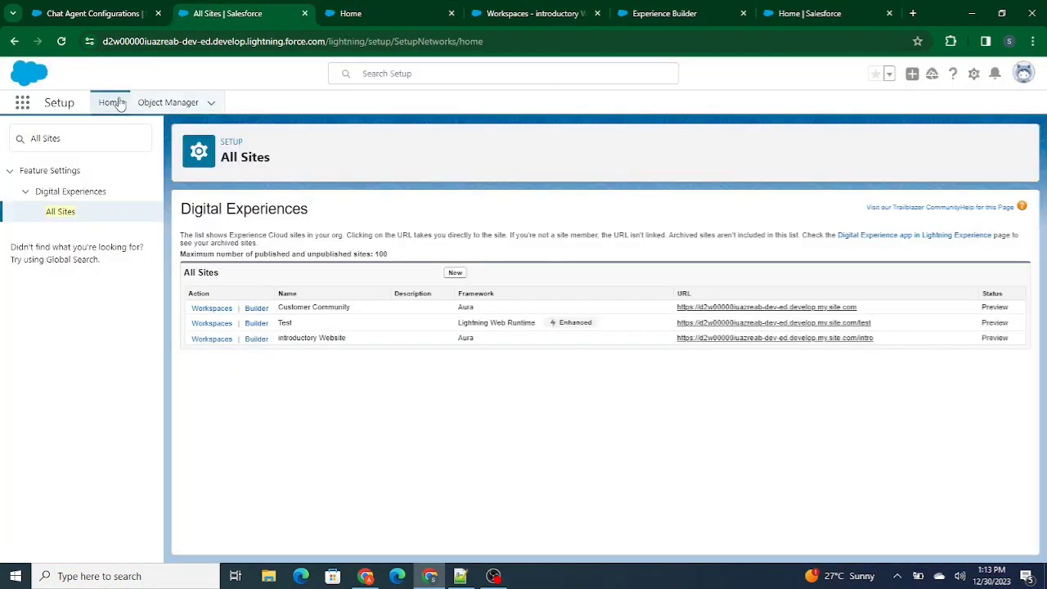
pyautogui.click(370, 11)
pyautogui.click(229, 9)
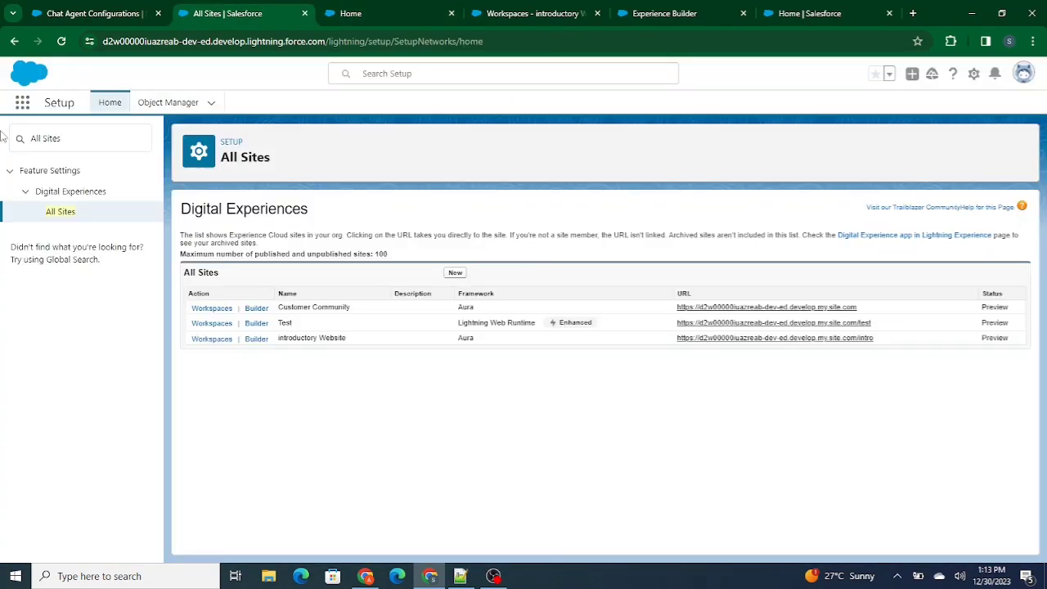
pyautogui.click(23, 104)
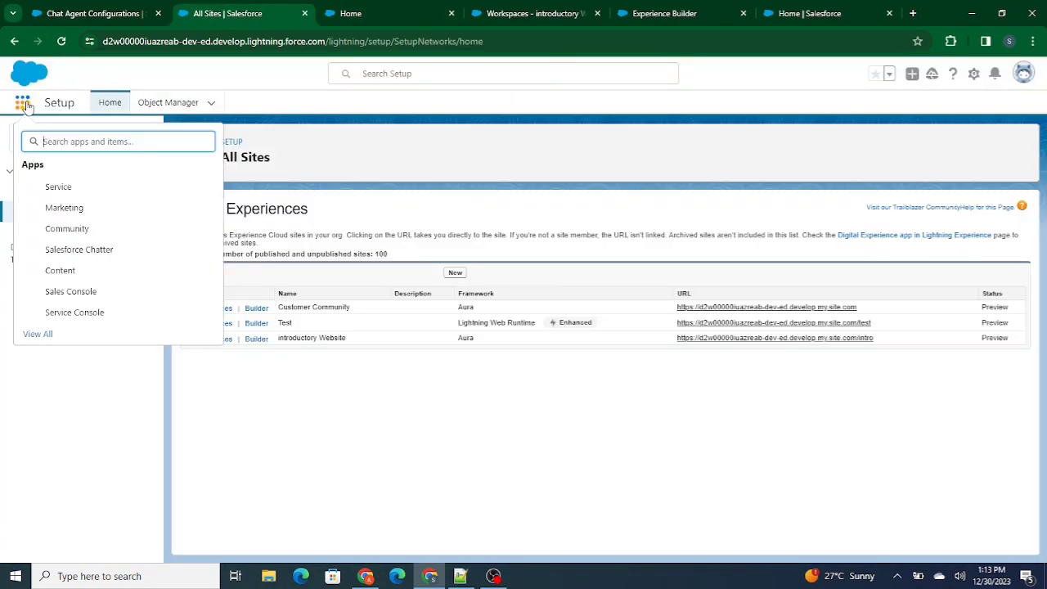
pyautogui.write('Service')
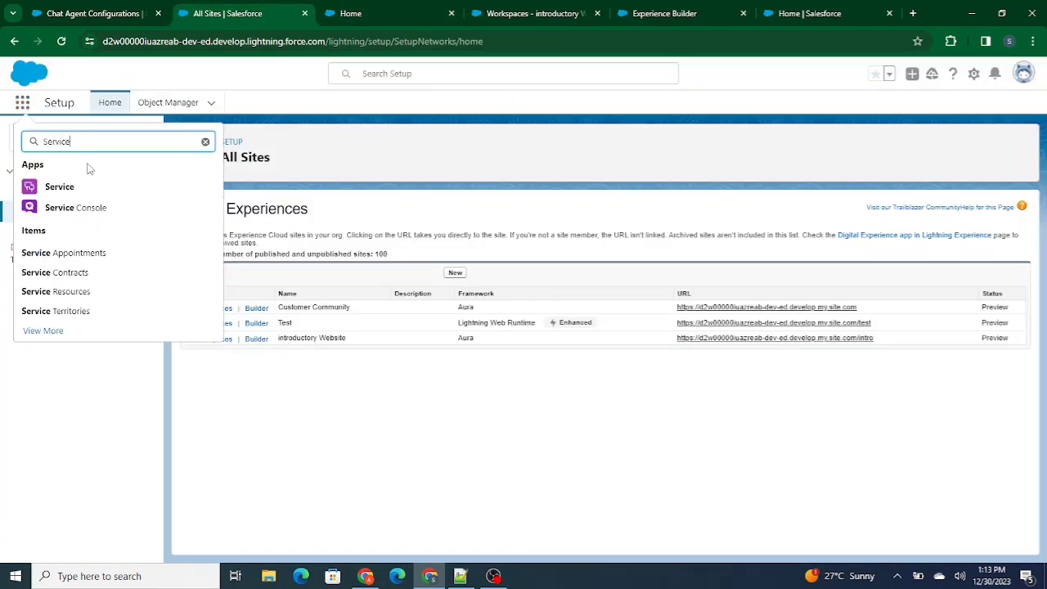
pyautogui.click(95, 210)
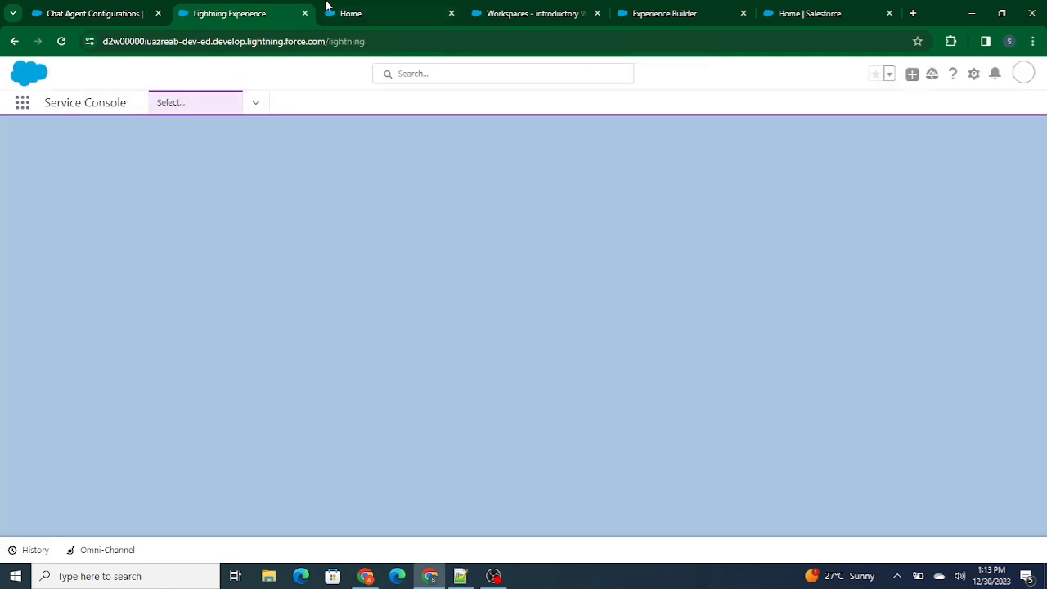
pyautogui.click(327, 10)
pyautogui.click(245, 8)
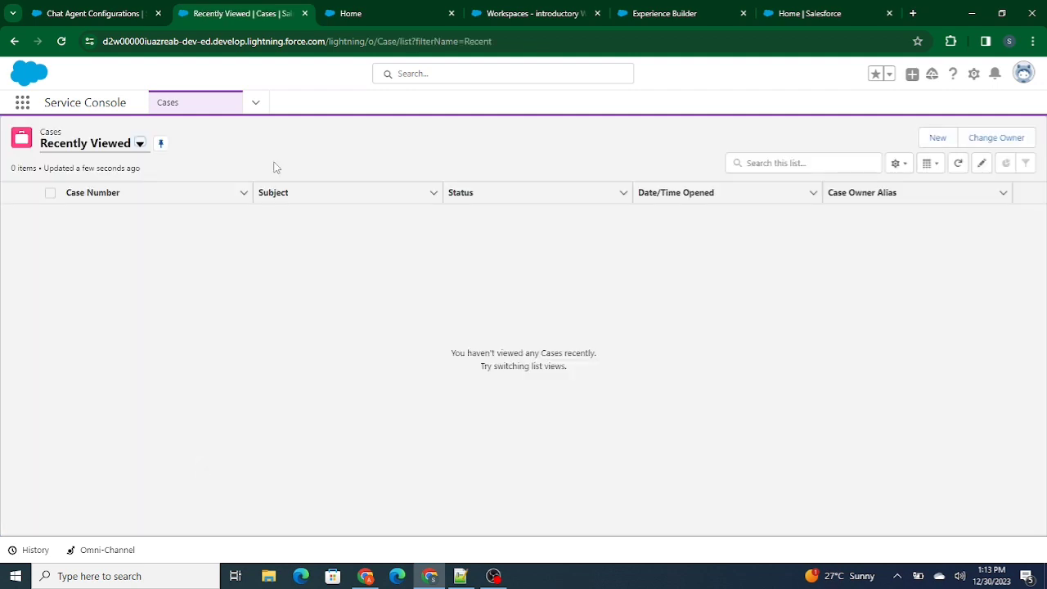
pyautogui.click(384, 13)
pyautogui.click(221, 10)
# Set the agent's Omni-Channel status to Available - Chat.
pyautogui.click(96, 552)
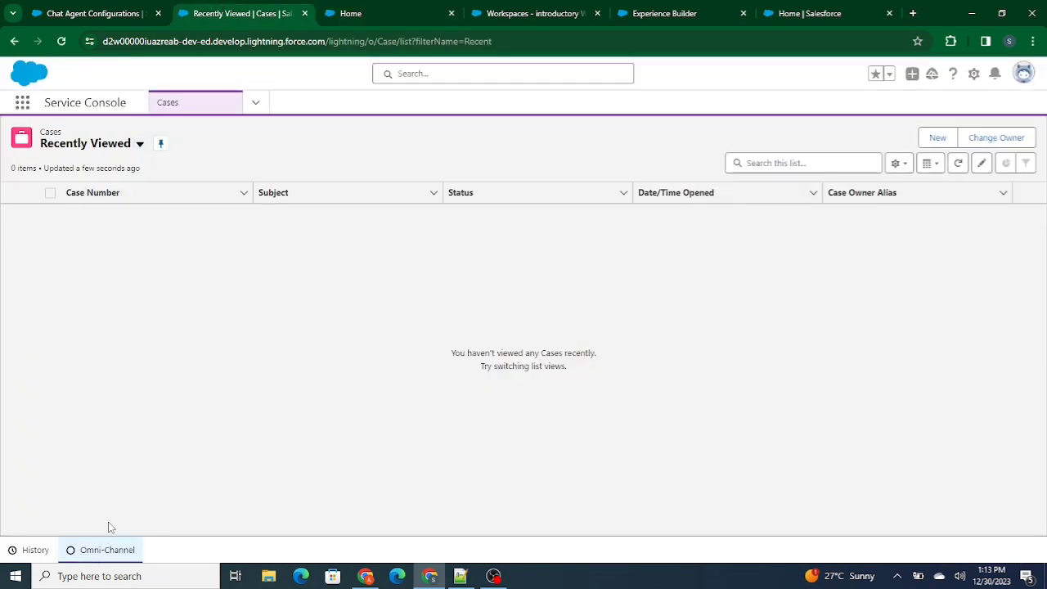
pyautogui.click(219, 268)
pyautogui.click(197, 289)
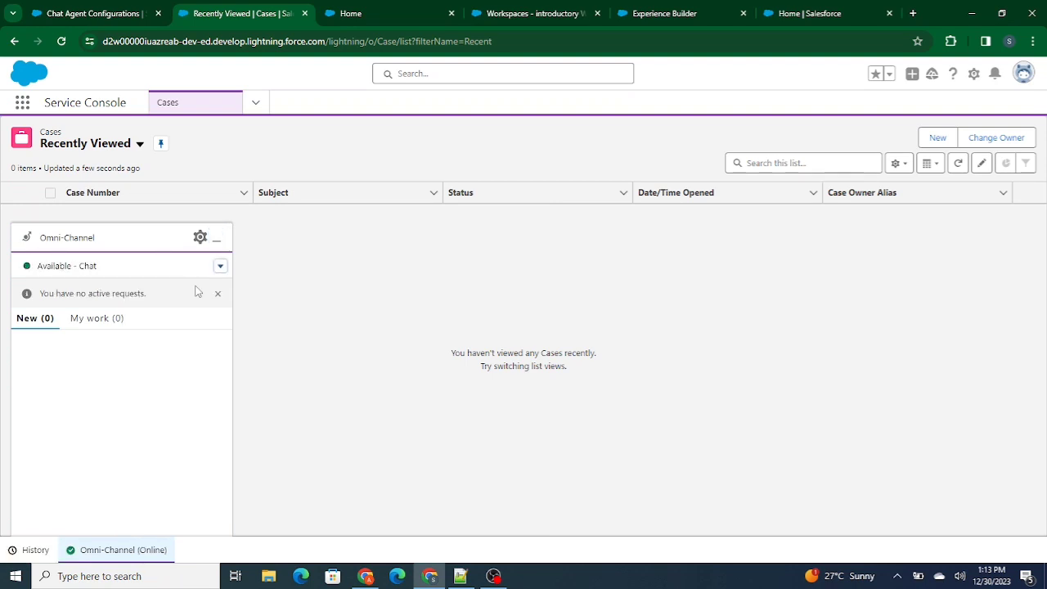
# Reload the published salon site to refresh its chat button for the online agent.
pyautogui.click(356, 12)
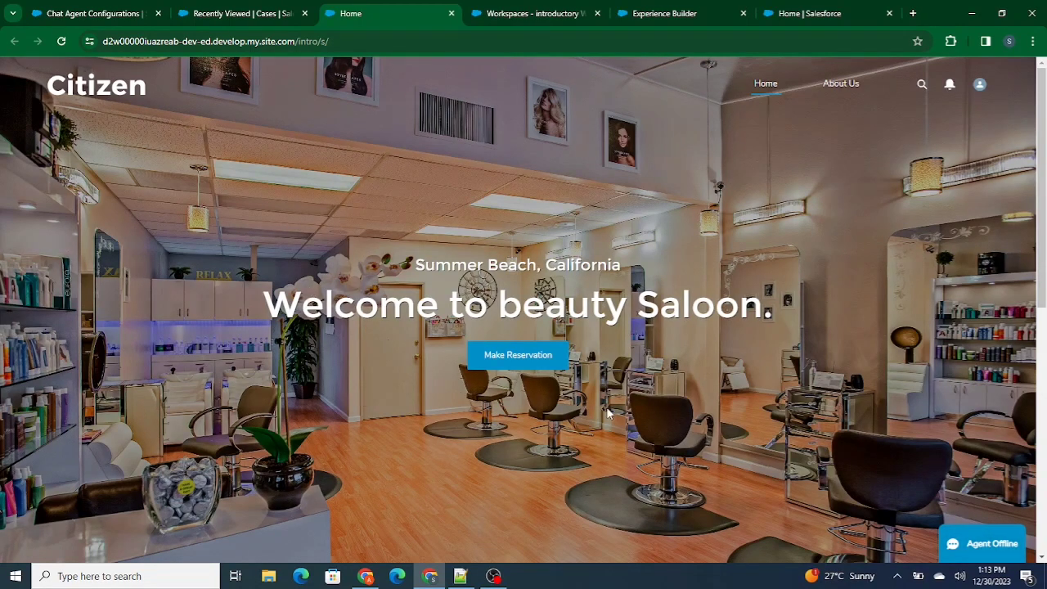
pyautogui.click(62, 41)
pyautogui.click(243, 12)
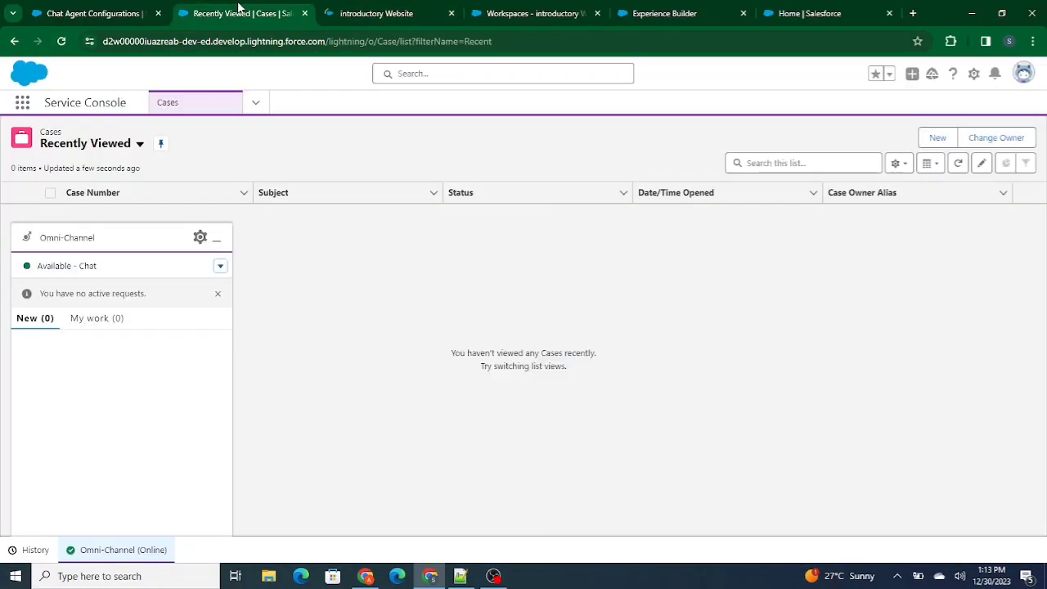
pyautogui.click(376, 8)
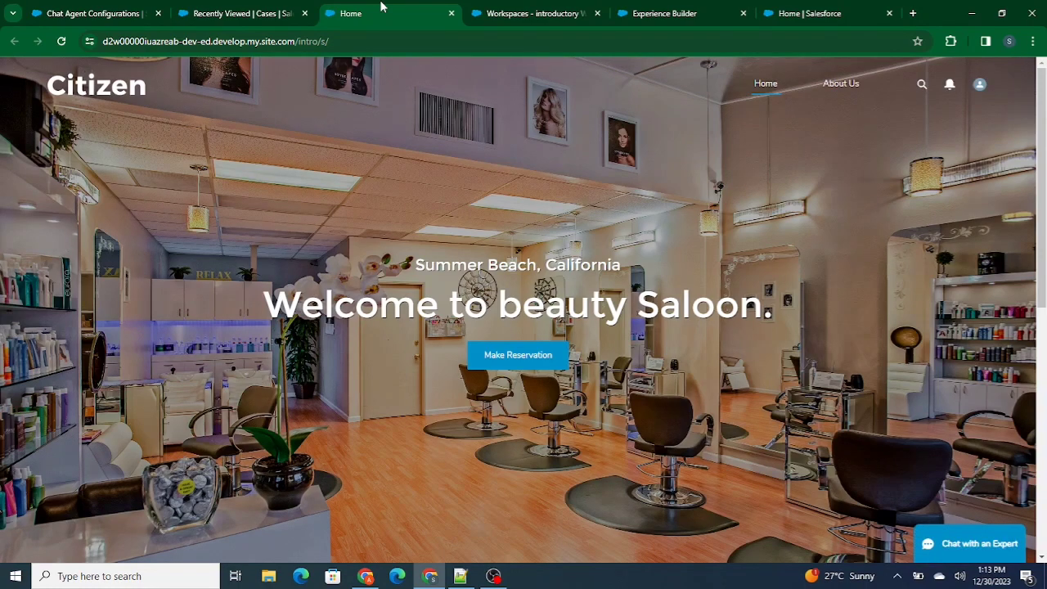
# Open the salon site's chat form, enter the subject Test and start the chat.
pyautogui.click(980, 546)
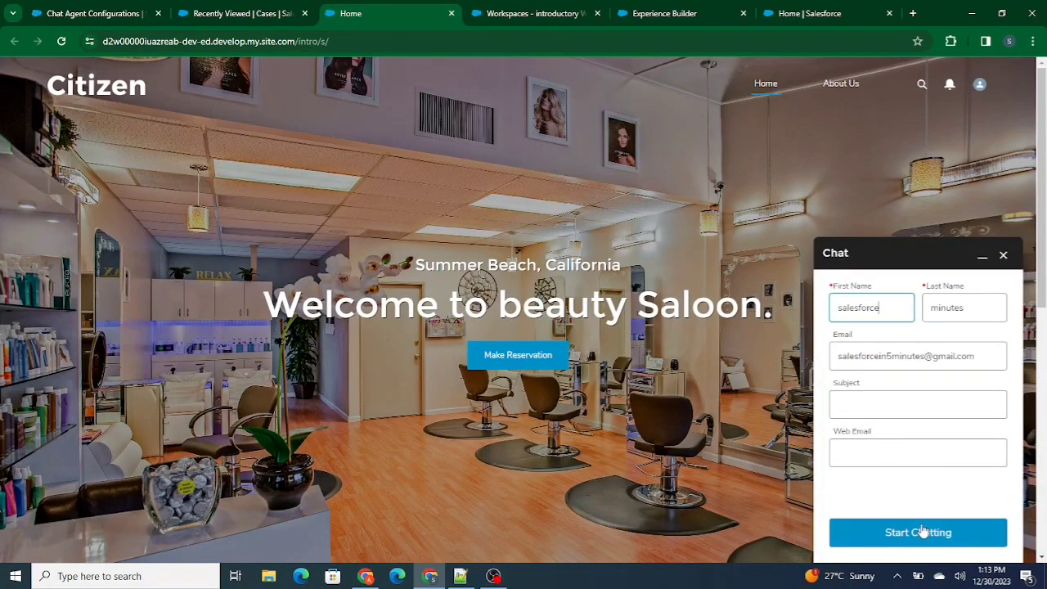
pyautogui.click(862, 404)
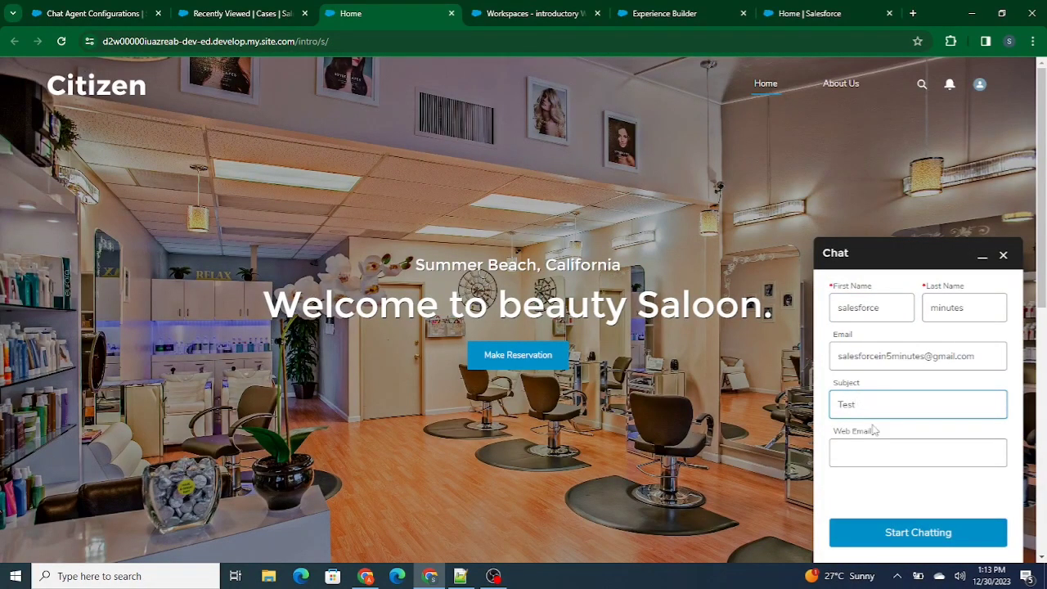
pyautogui.click(904, 533)
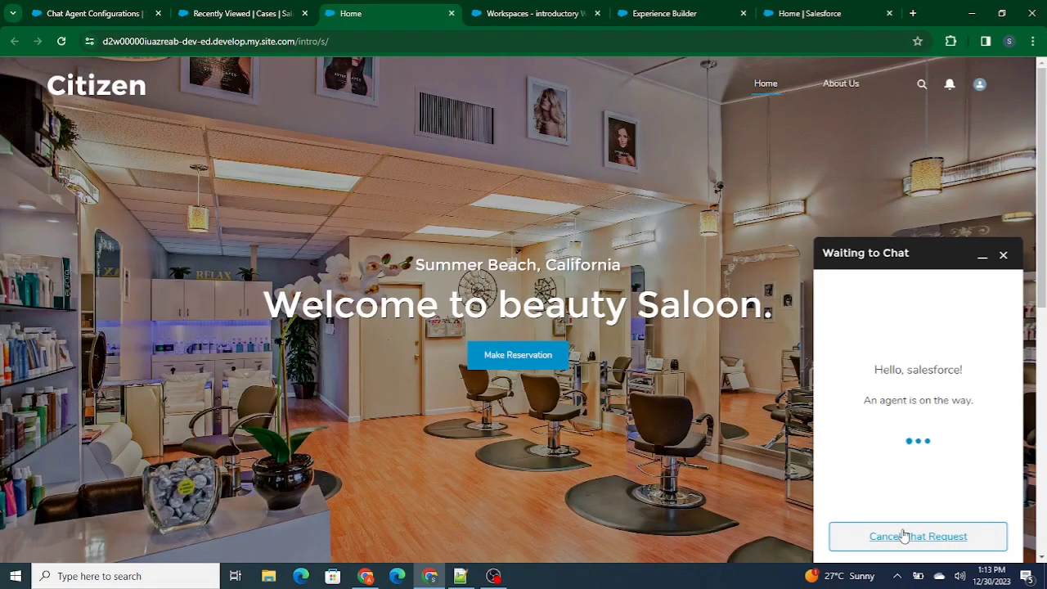
# Accept the incoming Customer Support Chat request in the Service Console's Omni-Channel list.
pyautogui.click(232, 11)
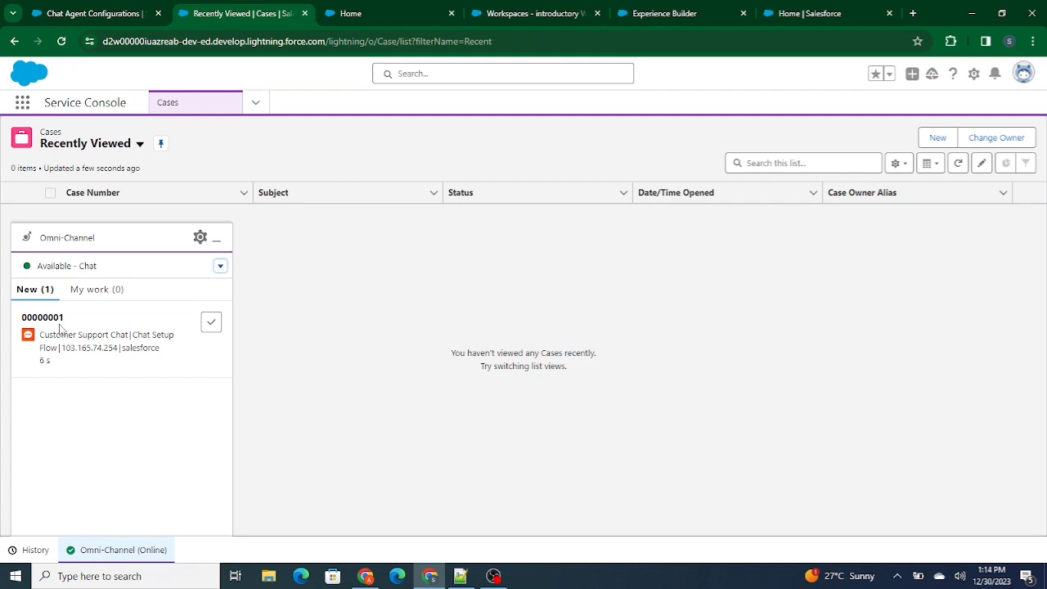
pyautogui.click(210, 331)
pyautogui.click(371, 18)
pyautogui.click(220, 10)
# Send the customer message "I have issue with Nail Art" from the salon site's chat window.
pyautogui.click(392, 9)
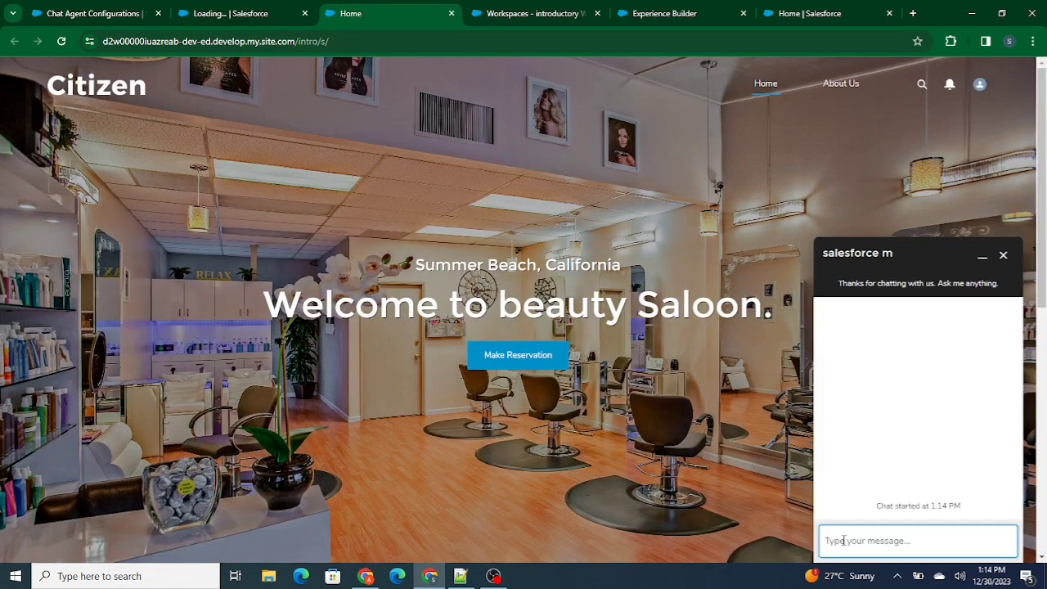
pyautogui.write('I have')
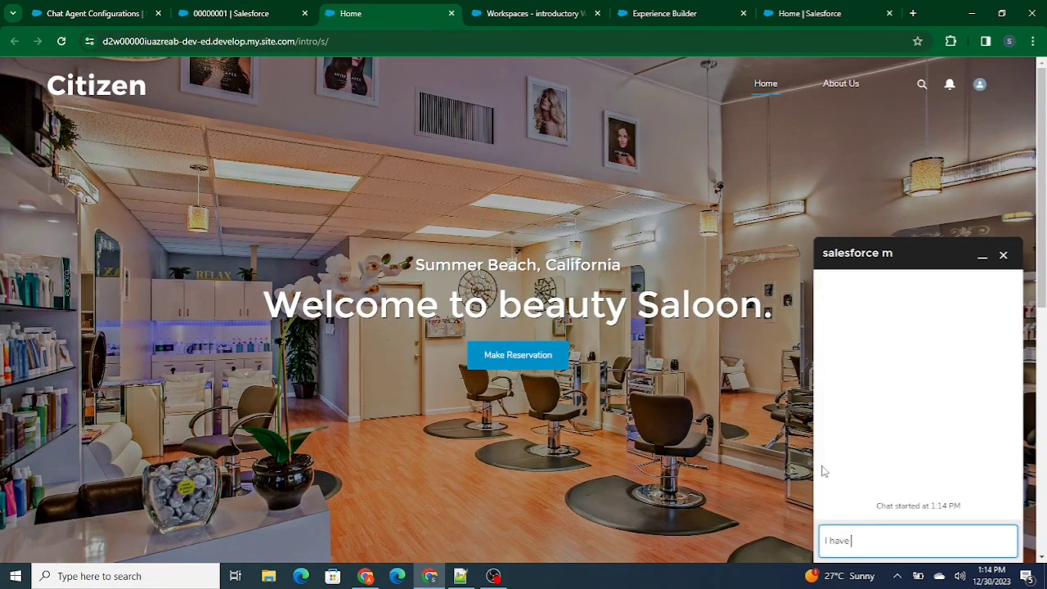
pyautogui.write(' issue with Nail Art')
pyautogui.press('Return')
# Reply to the customer as the agent in the Service Console conversation with "Okay whatrs the Issue".
pyautogui.click(241, 10)
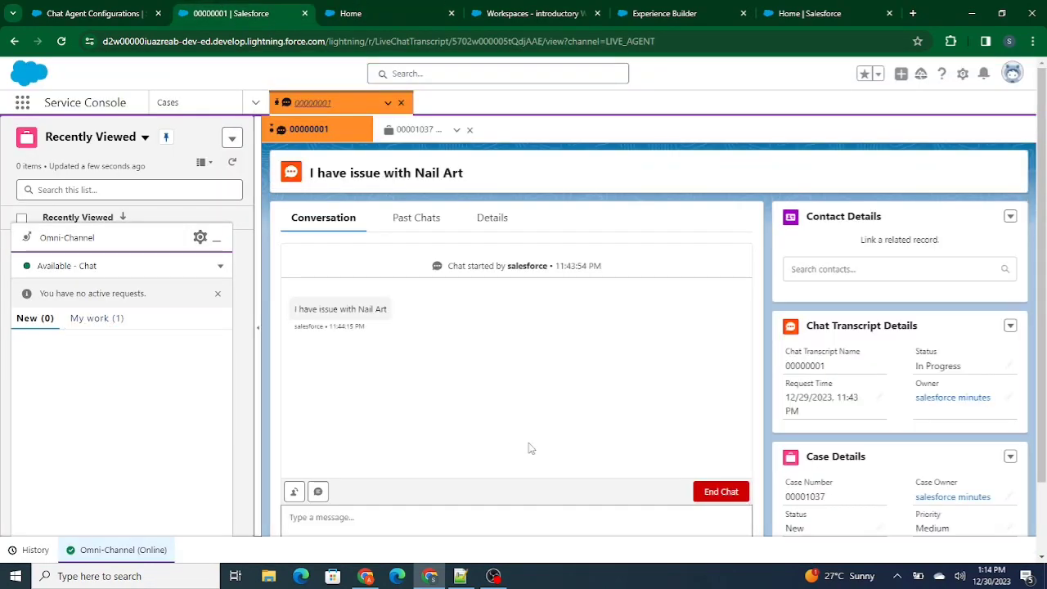
pyautogui.scroll(-1, 368, 376)
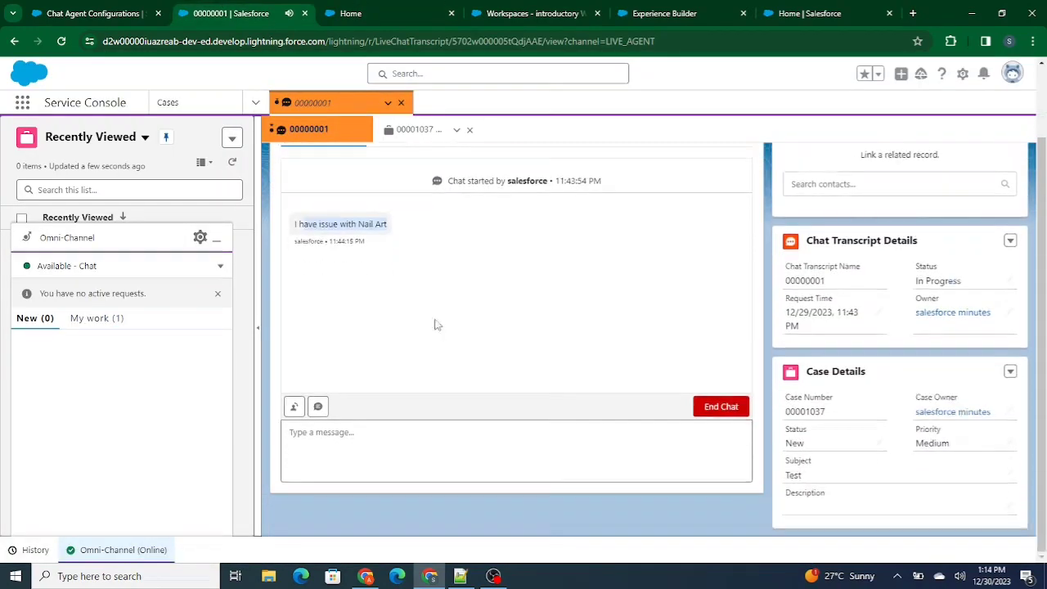
pyautogui.click(414, 450)
pyautogui.write('Okay whatrs the iss')
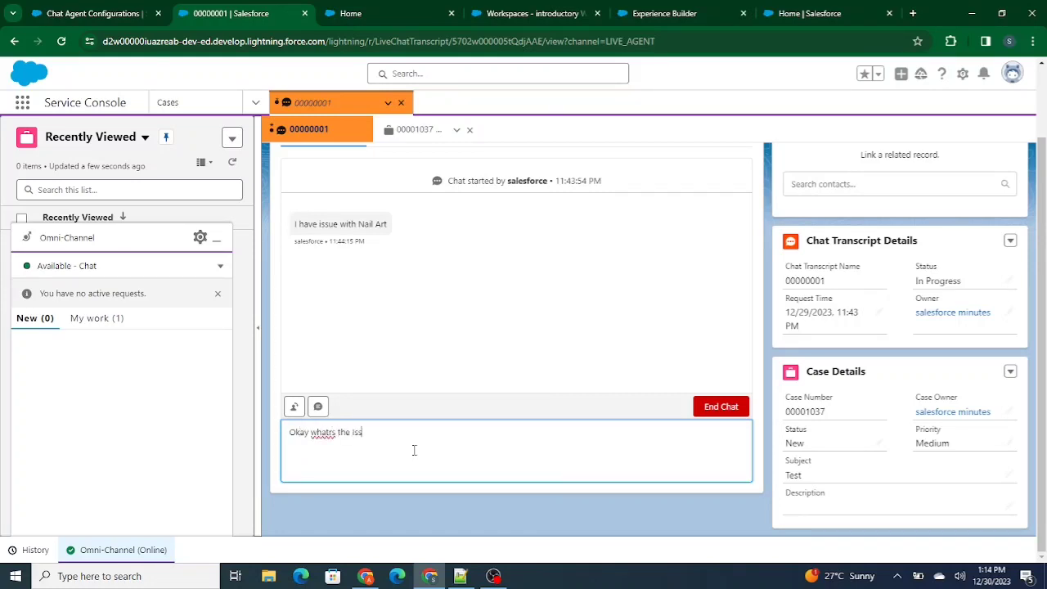
pyautogui.hotkey('ctrl', 'a')
pyautogui.press('BackSpace')
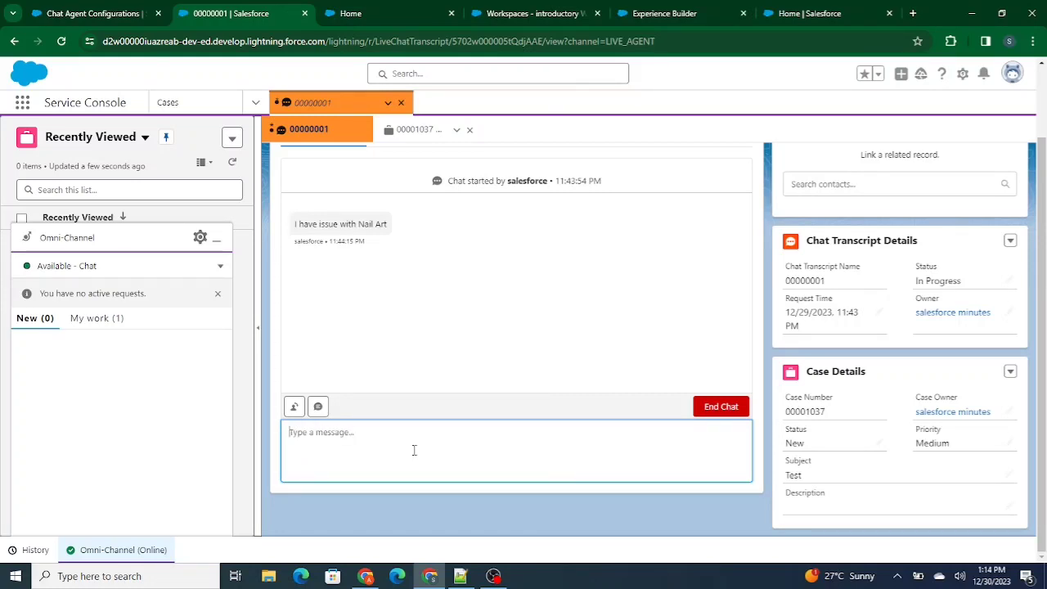
# Check the agent's reply in the chat window on the salon site.
pyautogui.click(352, 13)
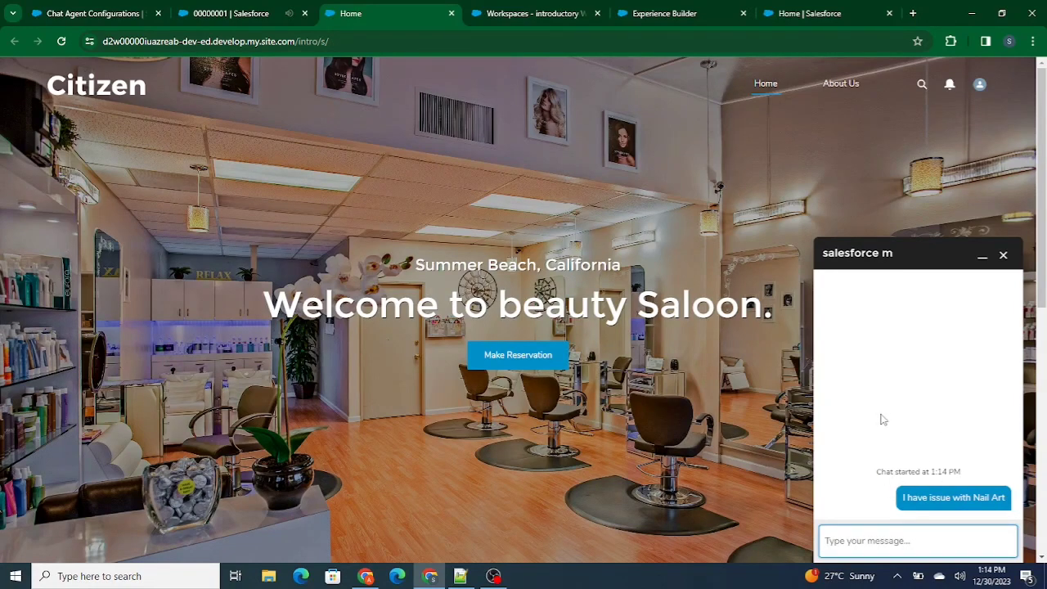
pyautogui.scroll(-1, 894, 464)
pyautogui.moveTo(852, 485); pyautogui.dragTo(963, 495)
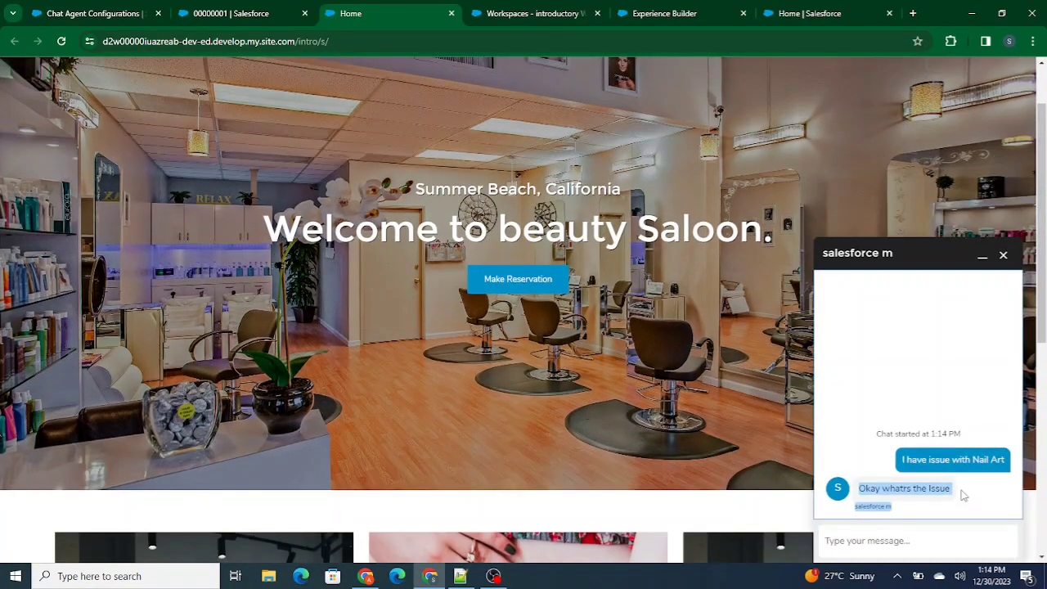
pyautogui.click(793, 394)
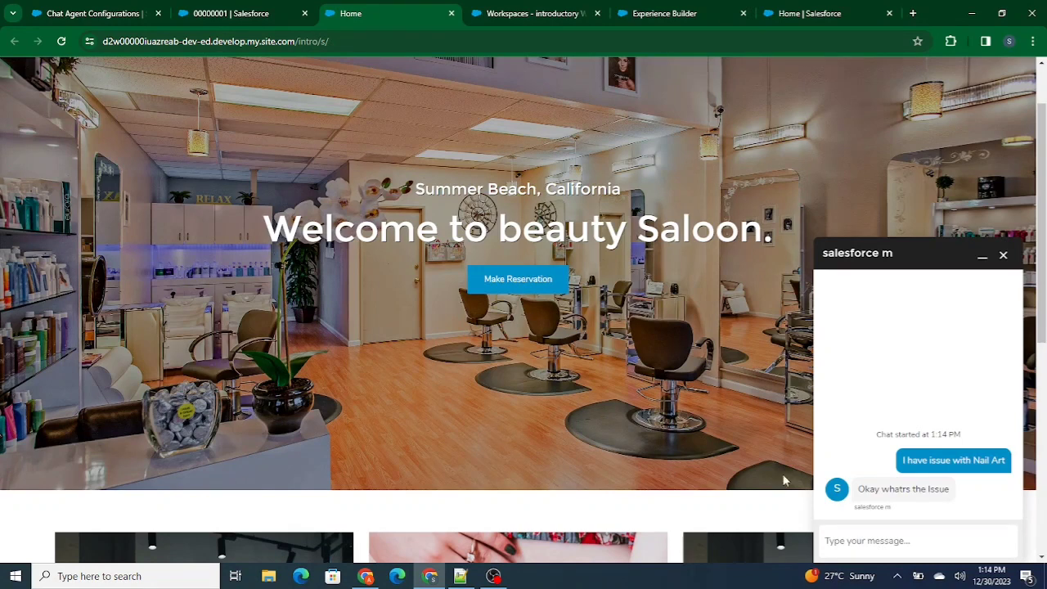
pyautogui.click(494, 576)
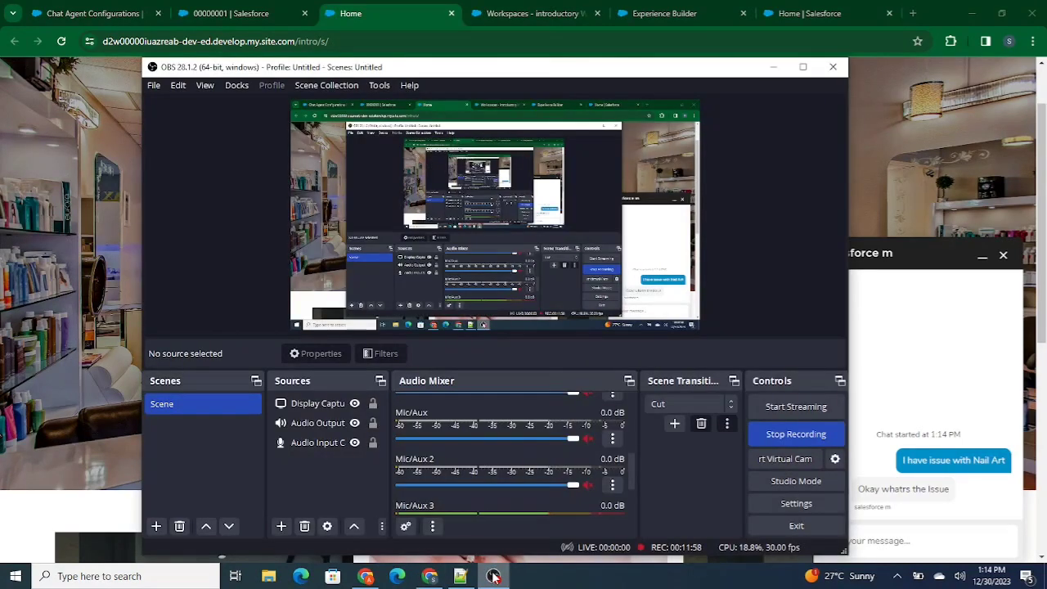